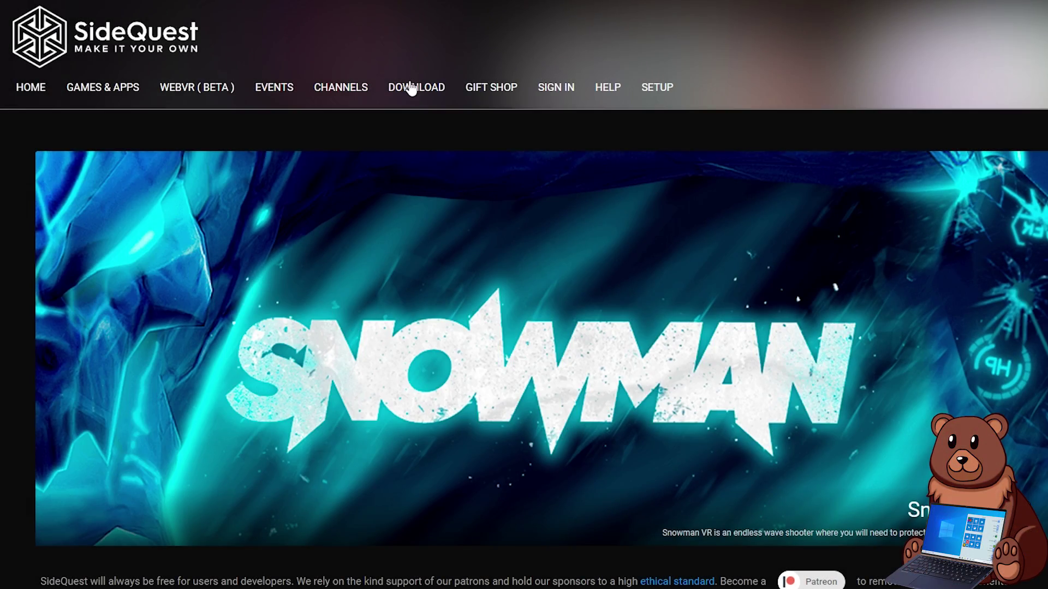
Download SIDEQUEST-SETUP-0.8.7-X64-WIN.EXE from the SideQuest website and run it.
left_click(411, 89)
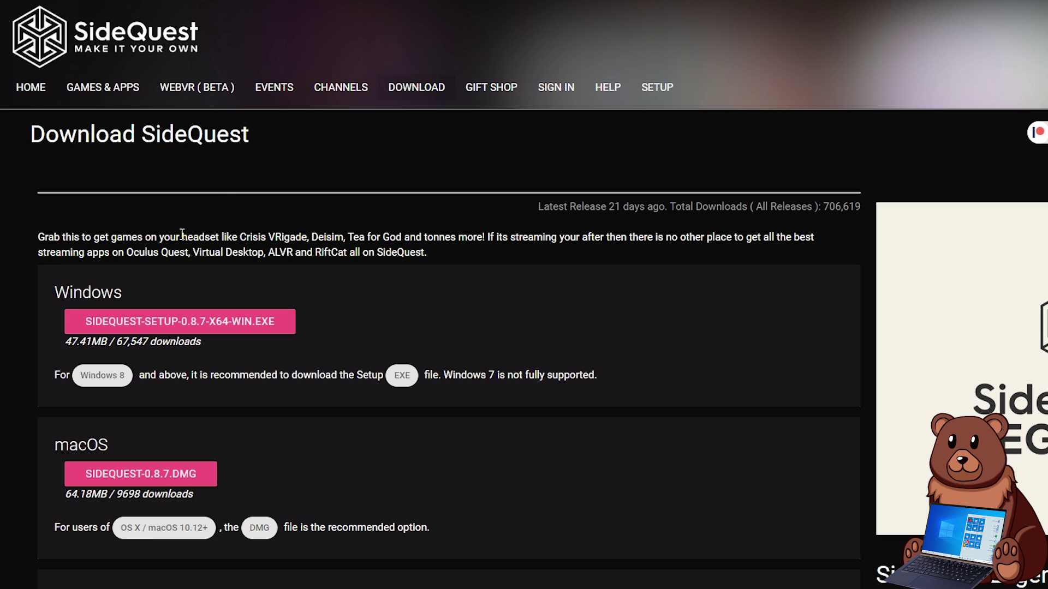
left_click(160, 328)
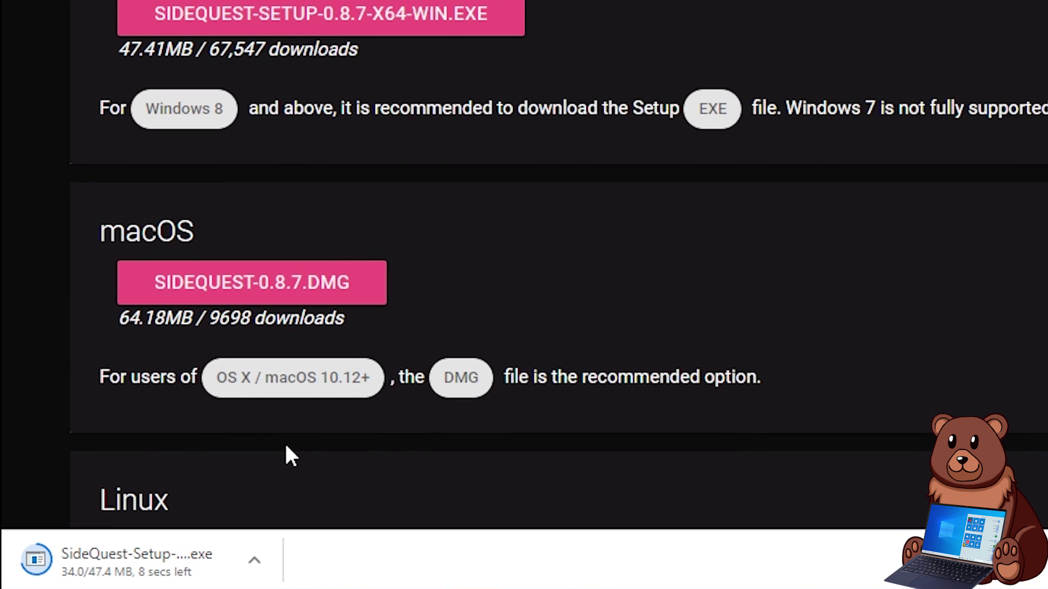
left_click(153, 555)
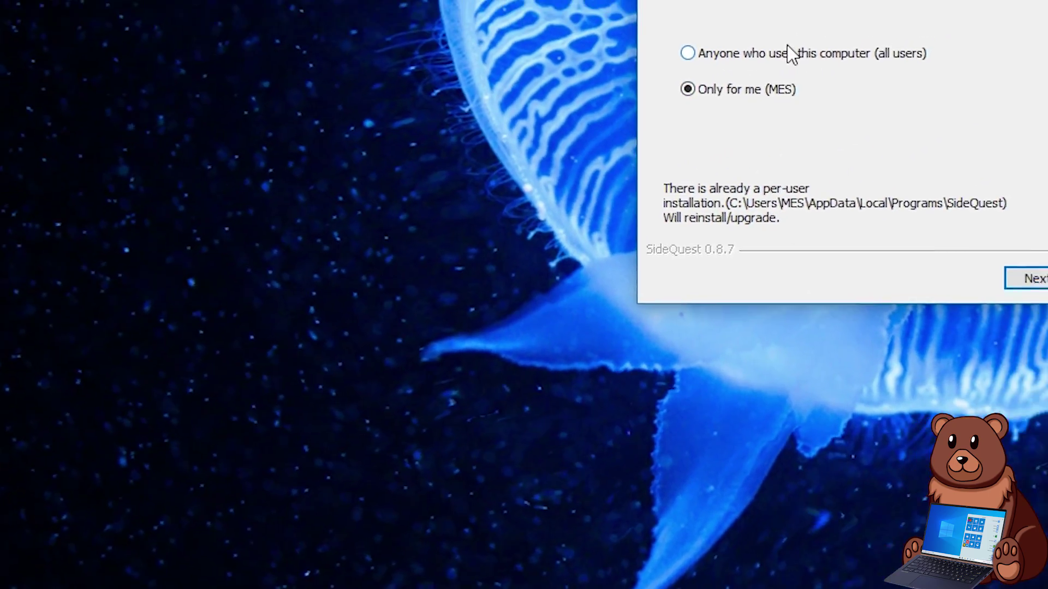
Install SideQuest 0.8.7 only for the current user into the default folder, closing the running copy.
left_click(788, 47)
left_click(660, 158)
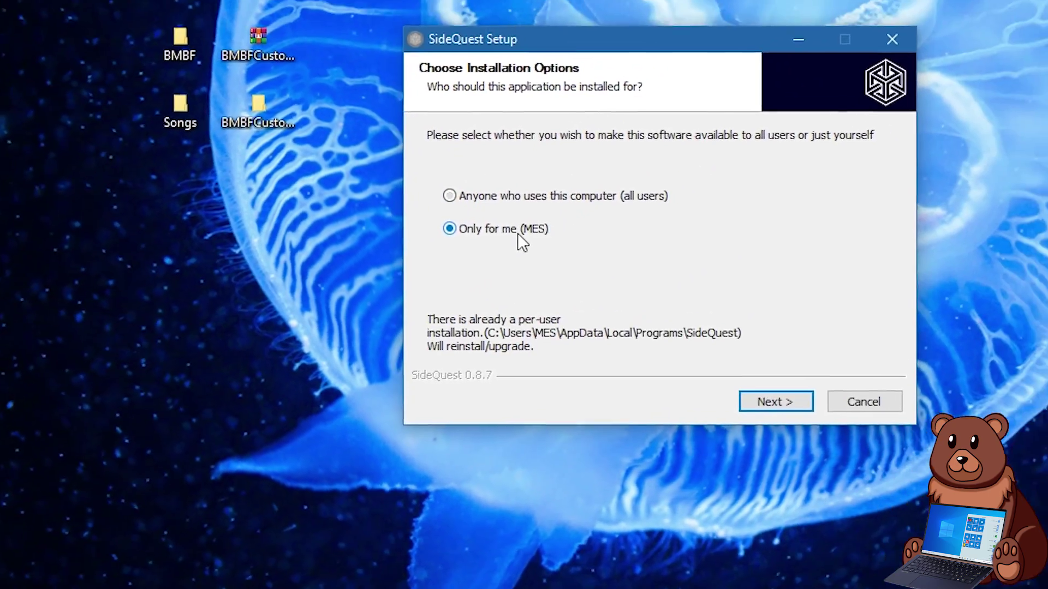
left_click(911, 340)
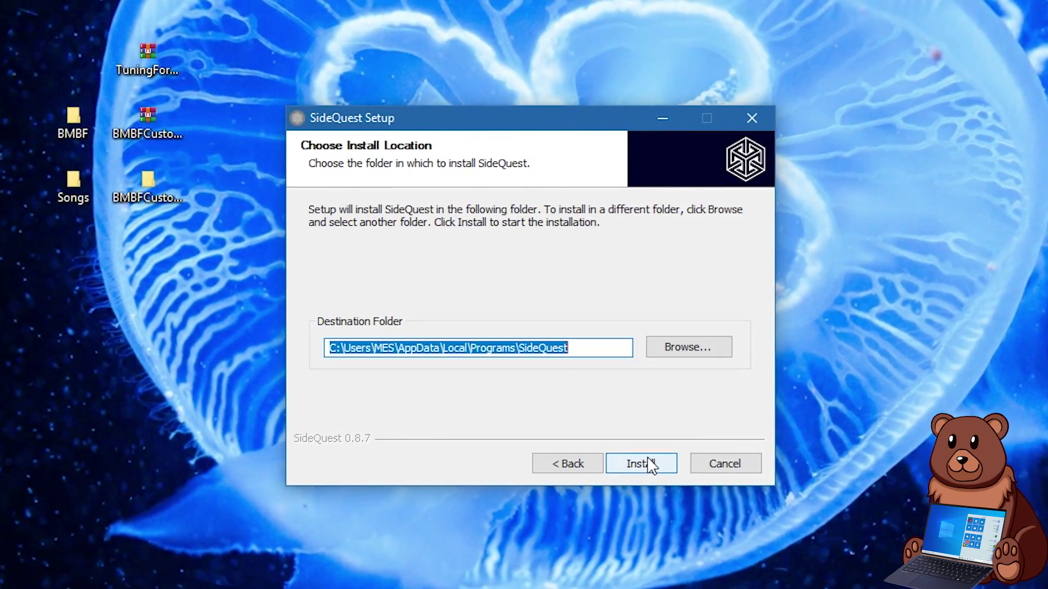
left_click(644, 464)
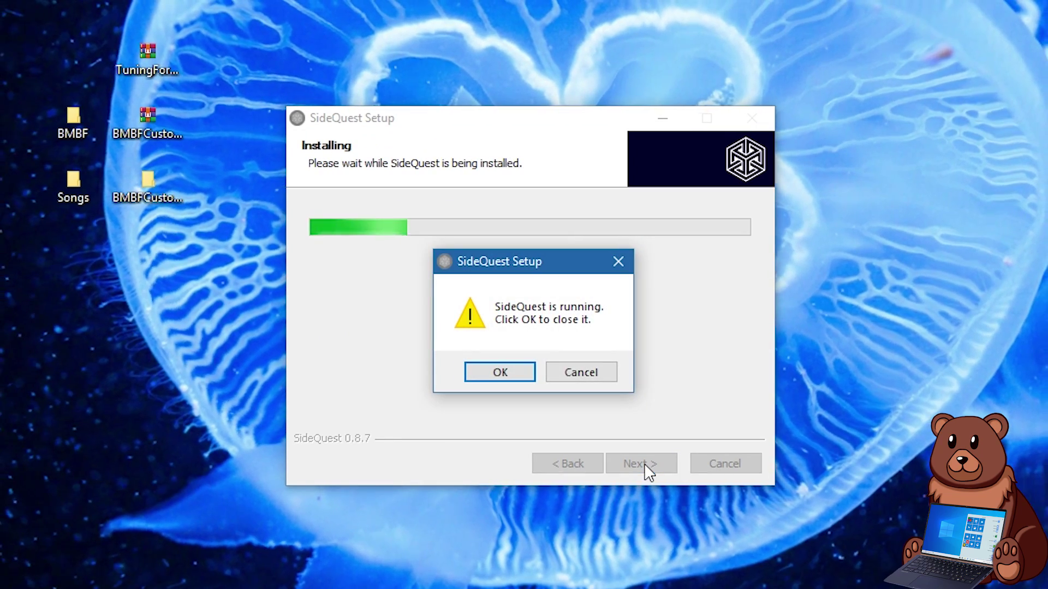
left_click(484, 375)
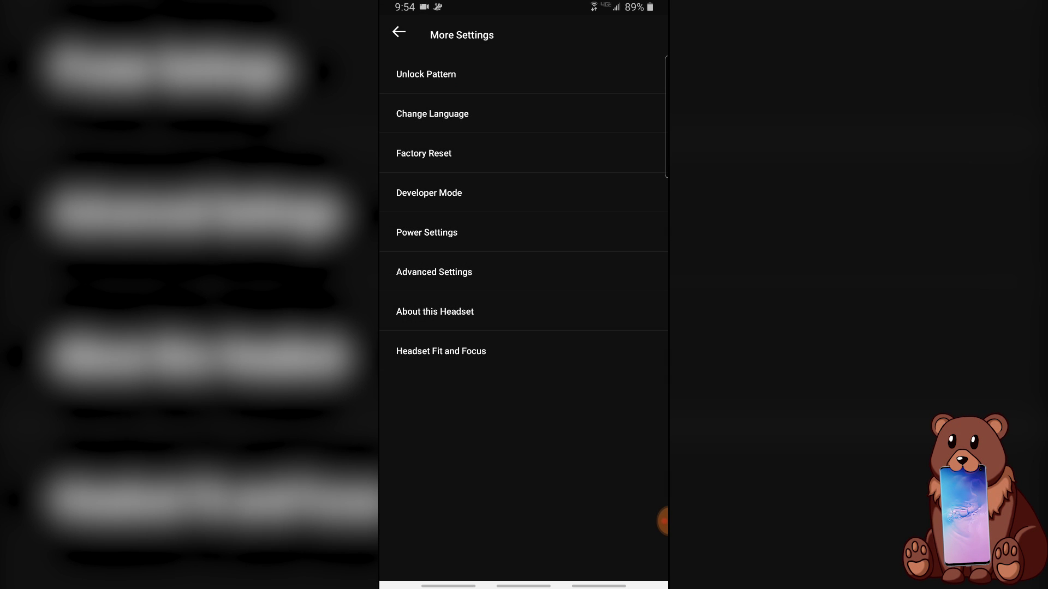
Open the headset's Developer Settings from More Settings in the Oculus app.
left_click(491, 192)
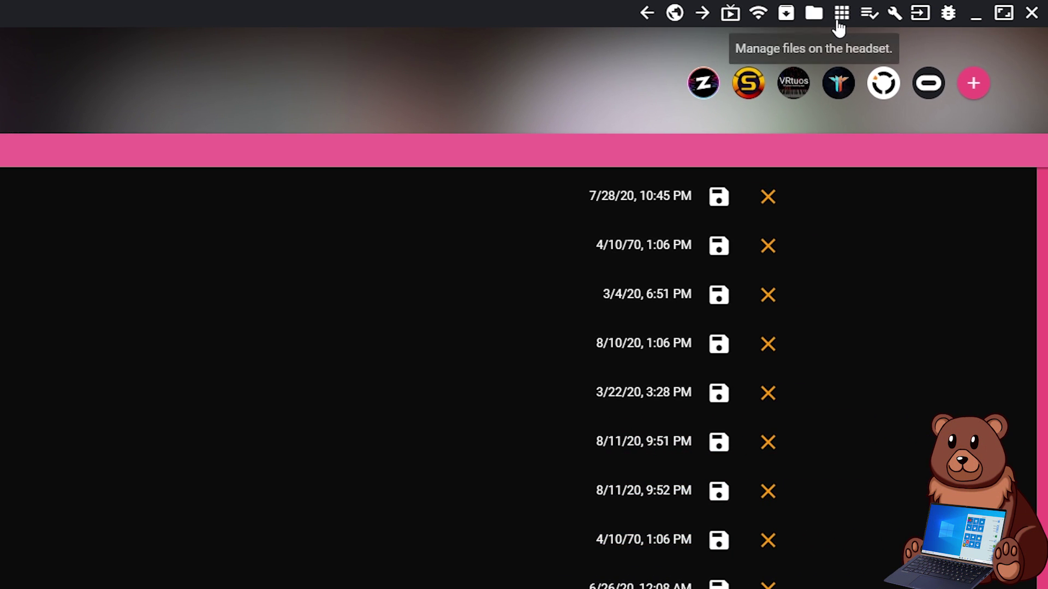
Uninstall BMBF and Beat Saber from the headset through their Manage App options in SideQuest.
left_click(841, 16)
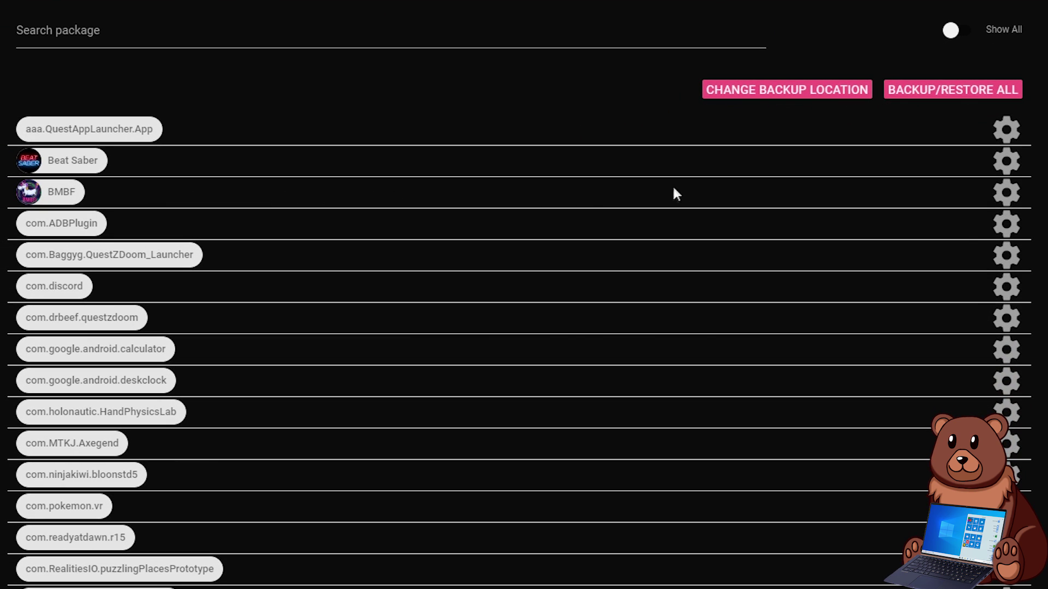
left_click(1018, 199)
left_click(1006, 162)
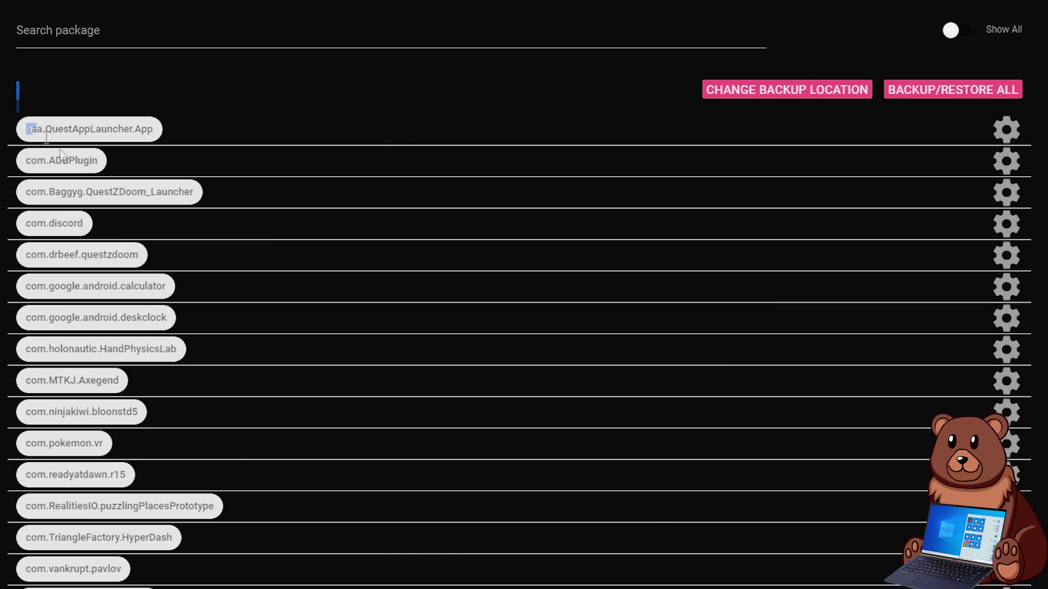
left_click_drag(45, 137, 322, 268)
left_click(333, 265)
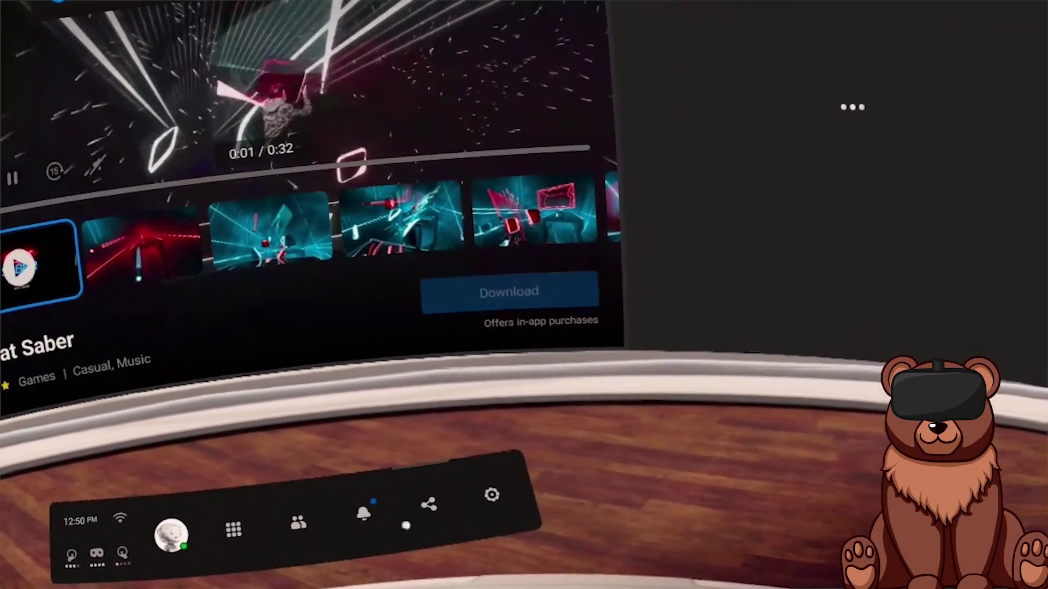
Start the 454.0 MB Beat Saber download from its store page on the Quest.
left_click(543, 315)
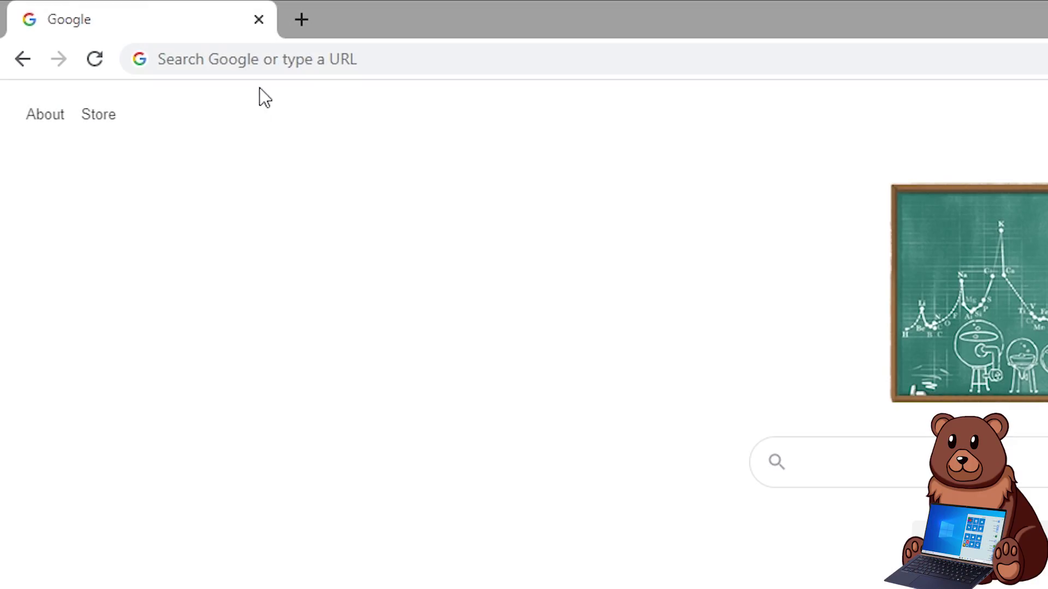
Download com.weloveoculus.BMBF.apk from the Assets on the bmbf.dev/stable release page.
left_click(273, 58)
type("bmb")
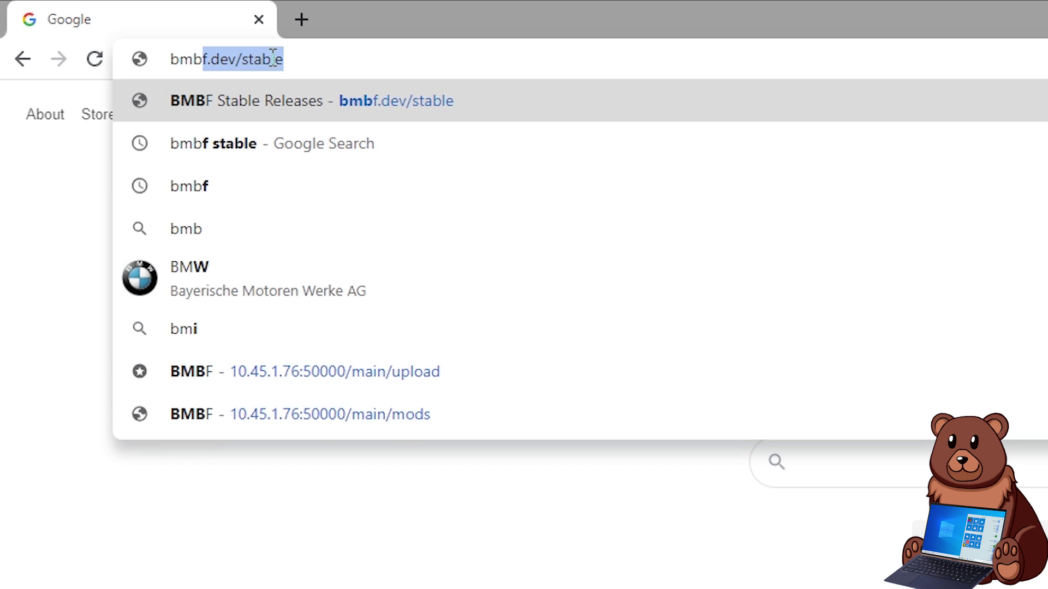
type("f.dev")
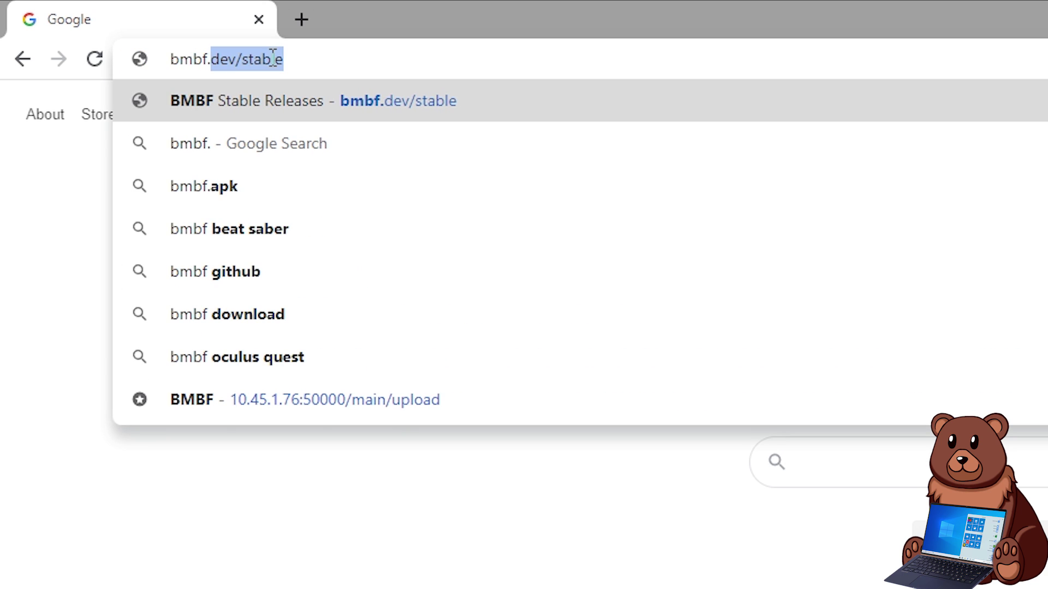
type("/st")
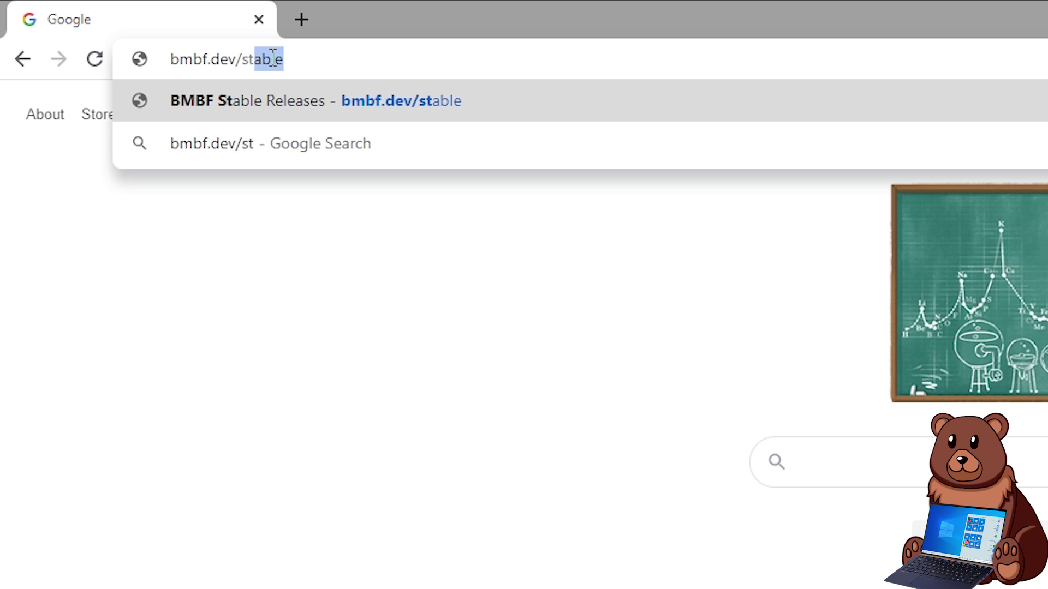
type("abl")
key("Return")
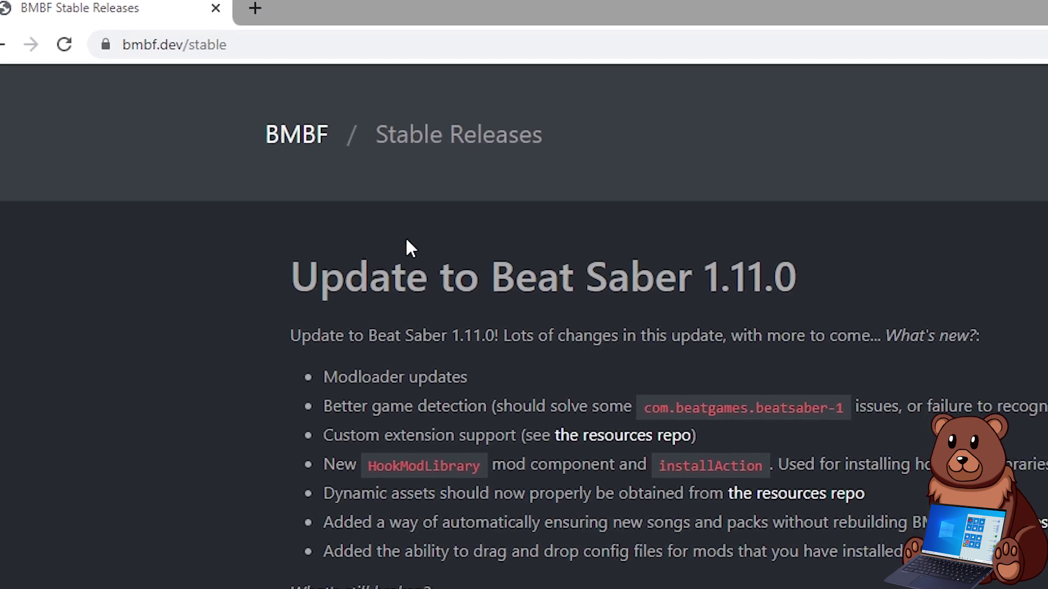
left_click_drag(289, 277, 1002, 274)
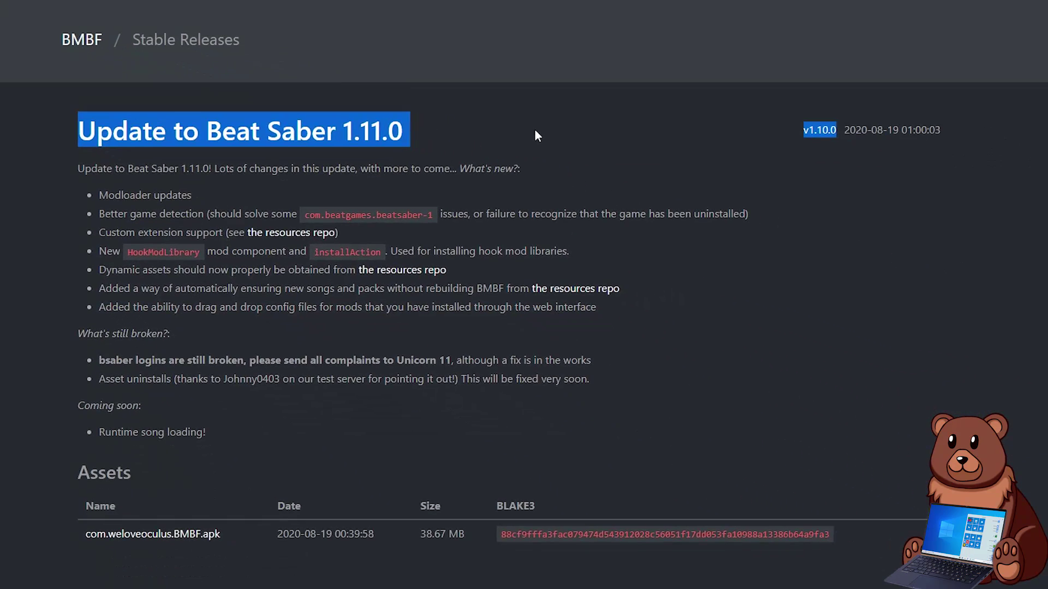
left_click(531, 136)
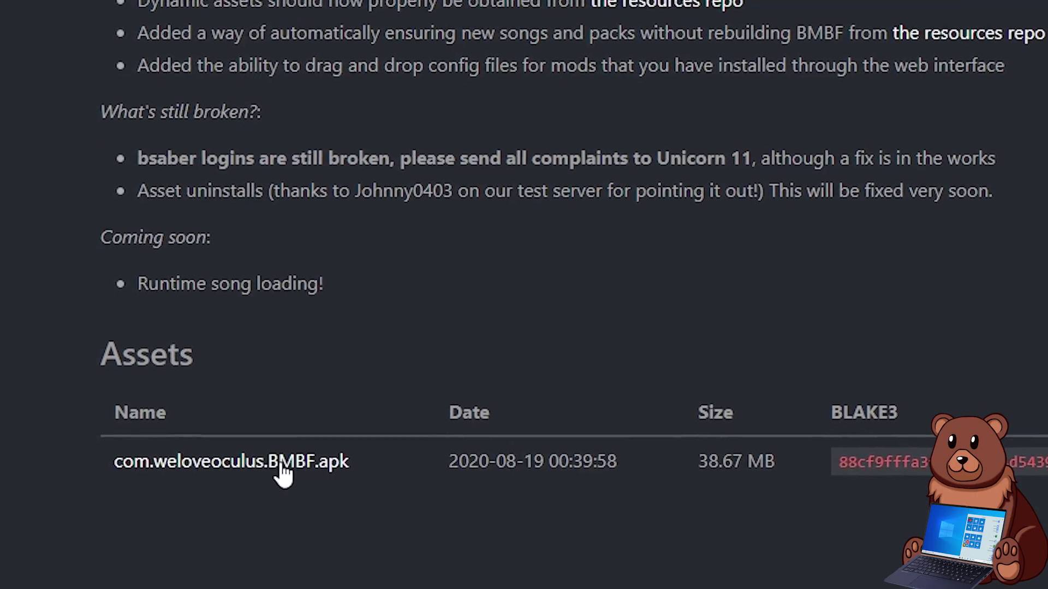
left_click(282, 465)
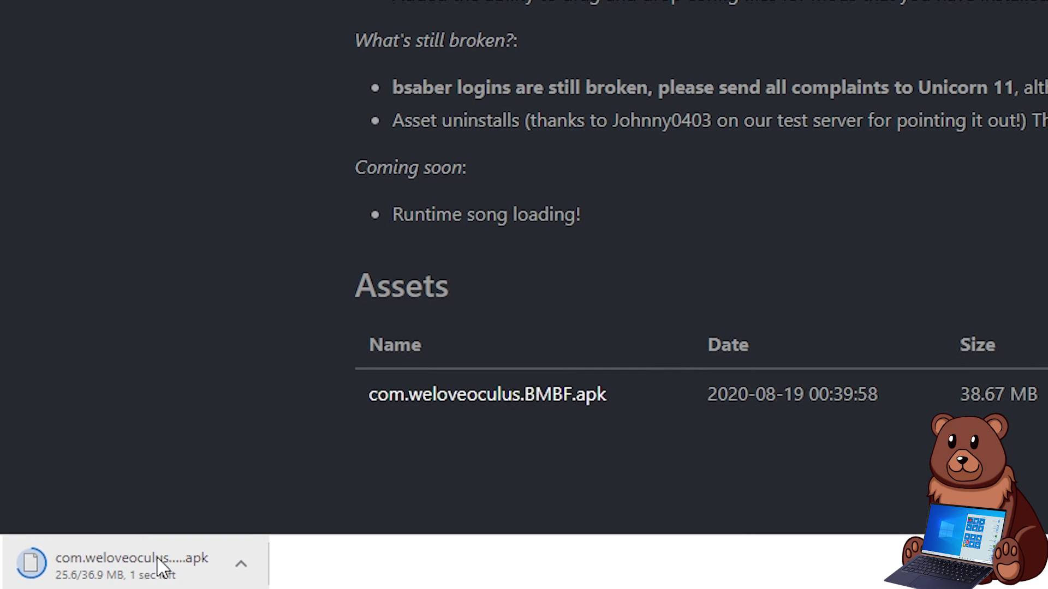
left_click(136, 554)
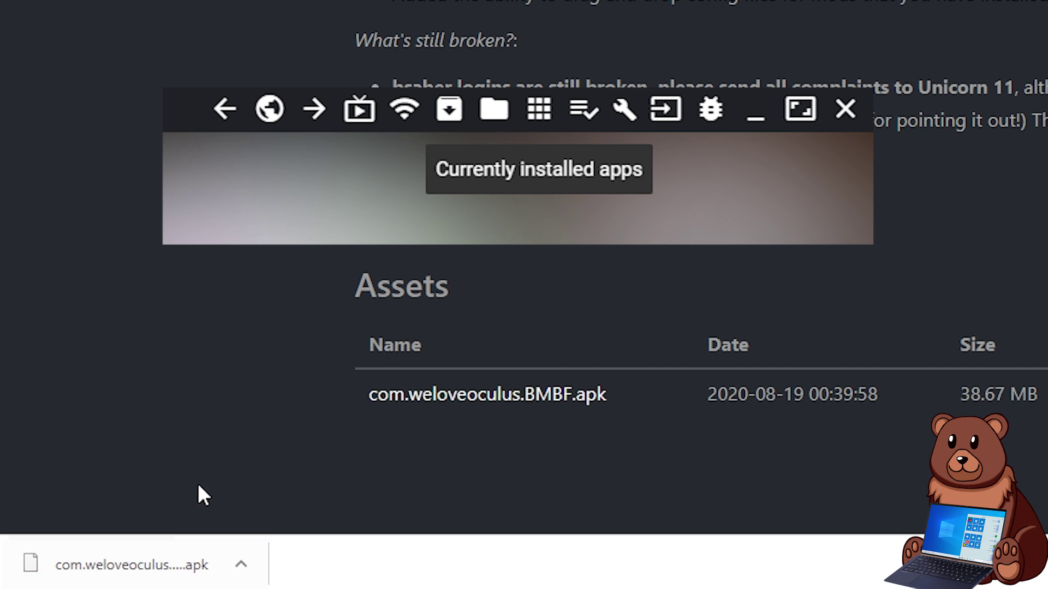
Install the downloaded BMBF apk on the headset by dropping it onto SideQuest.
left_click_drag(148, 554, 174, 155)
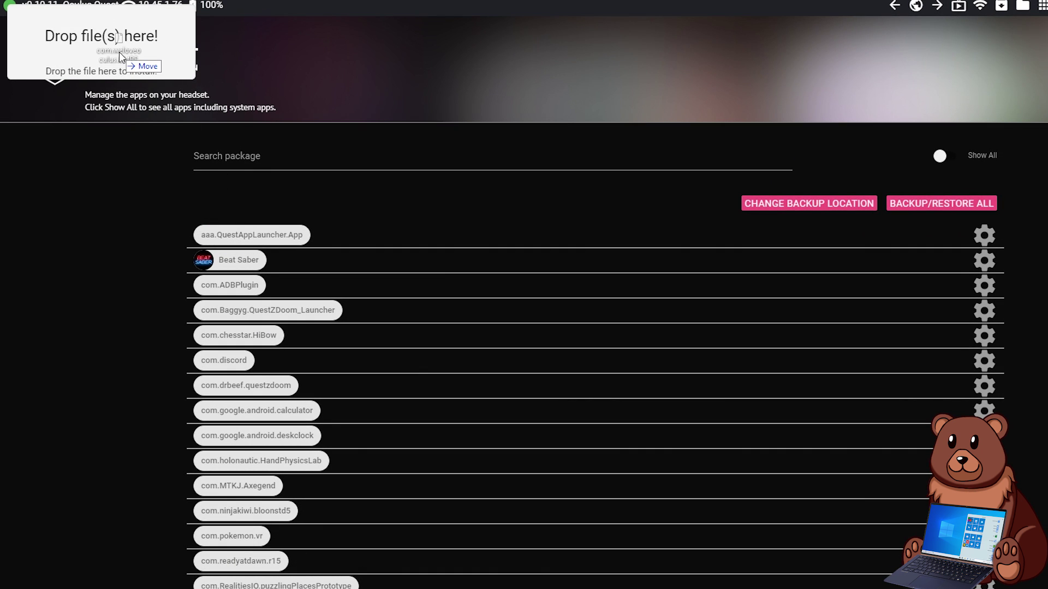
left_click_drag(119, 51, 121, 57)
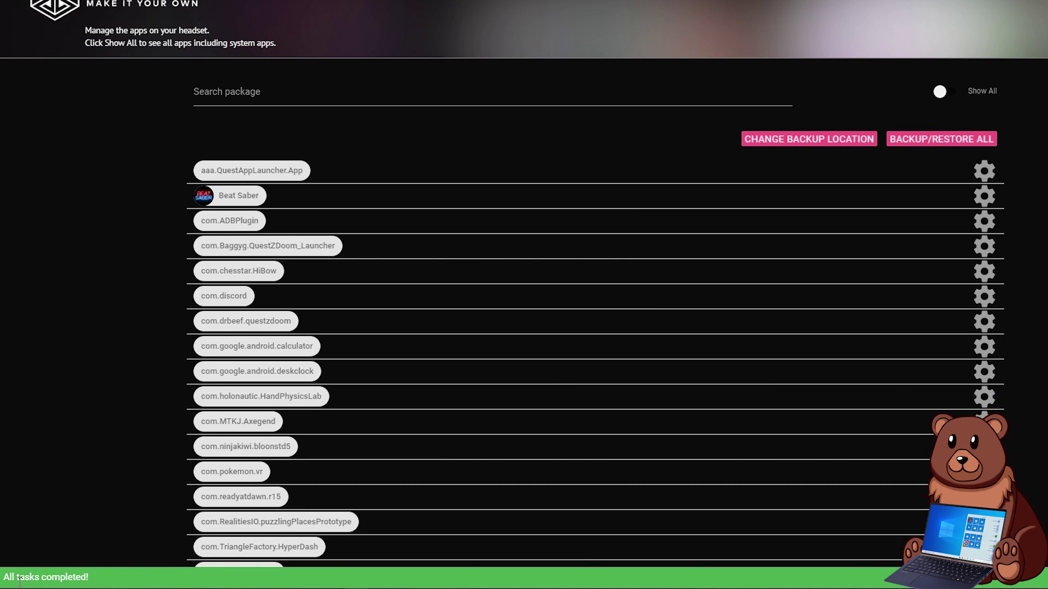
left_click(103, 317)
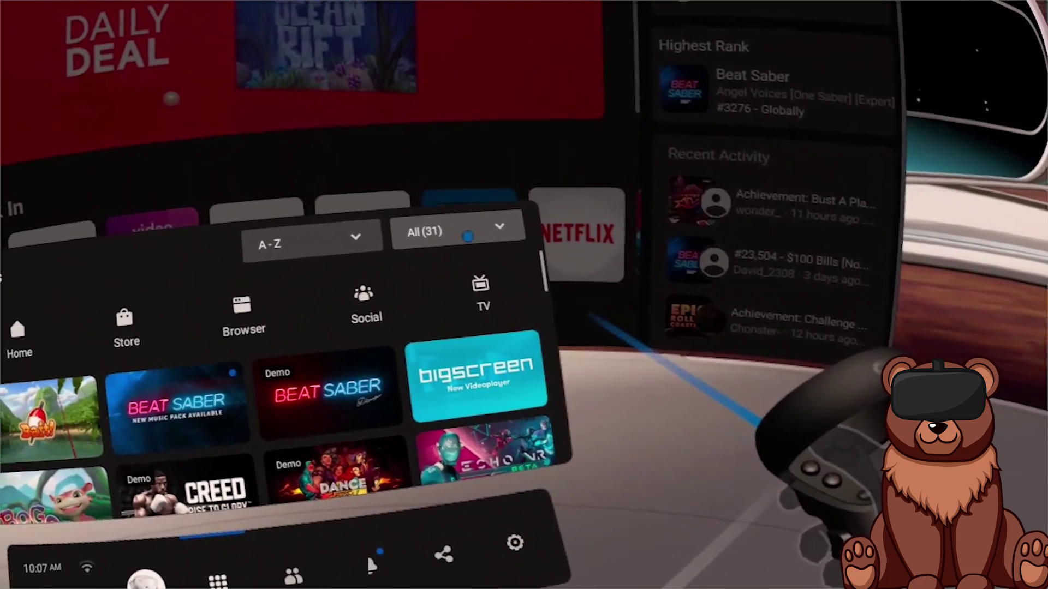
Filter the Quest app library to Unknown Sources and launch BMBF.
left_click(467, 236)
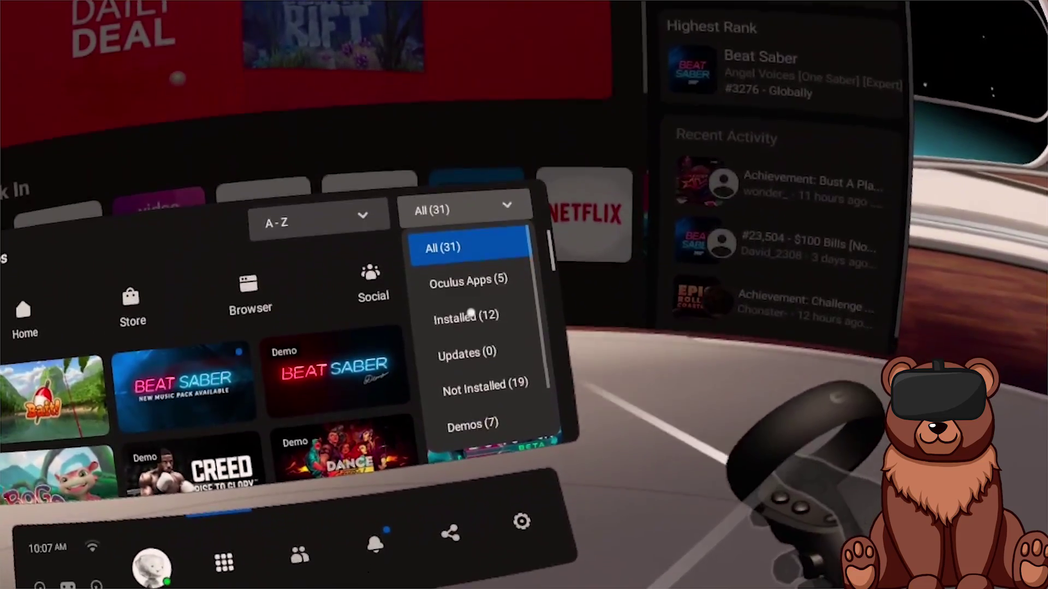
scroll(473, 327, "down", 2)
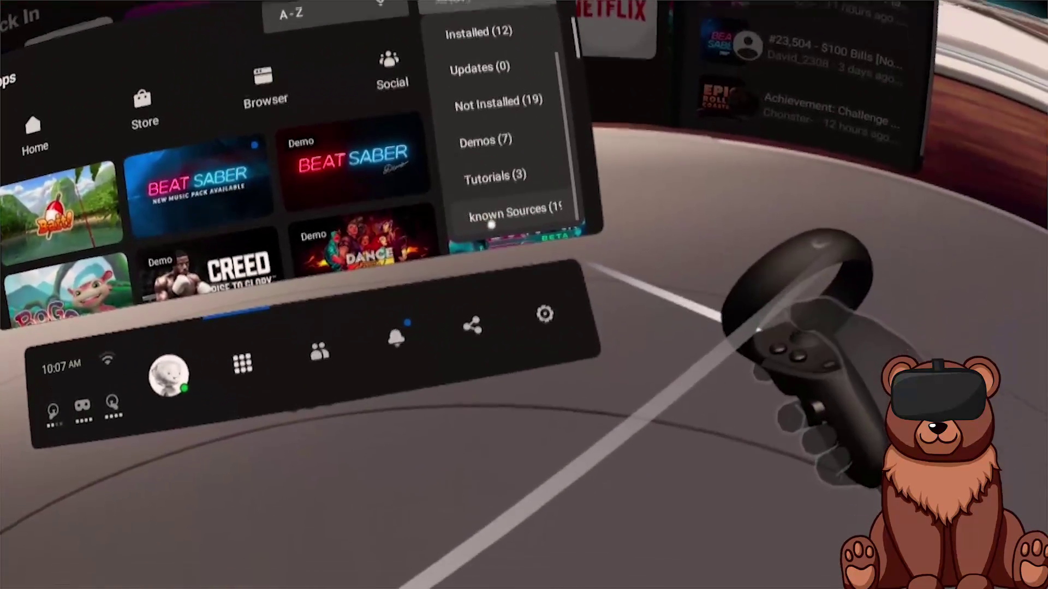
left_click(473, 350)
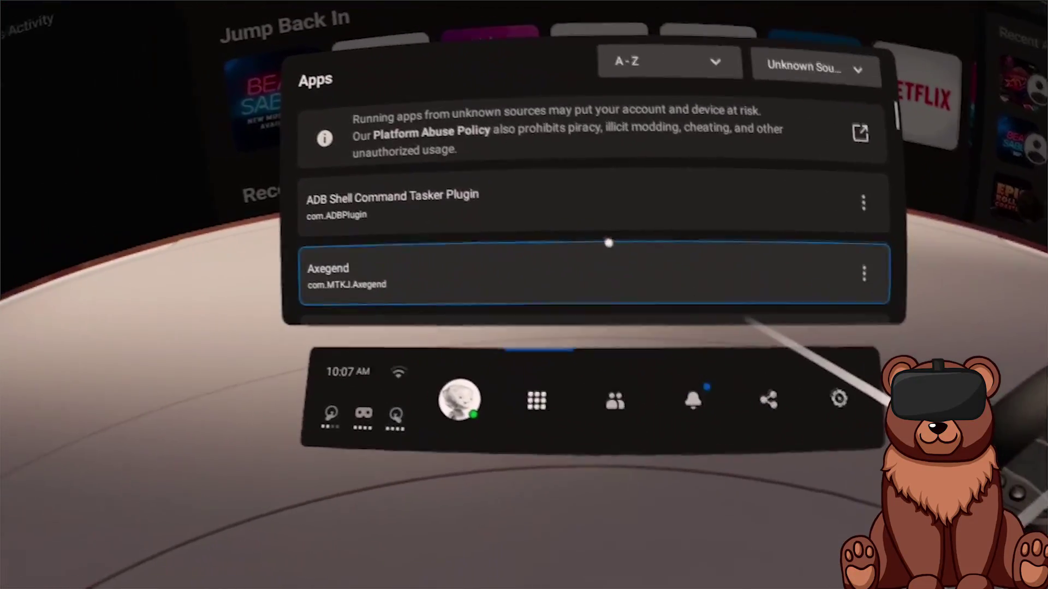
scroll(615, 234, "down", 3)
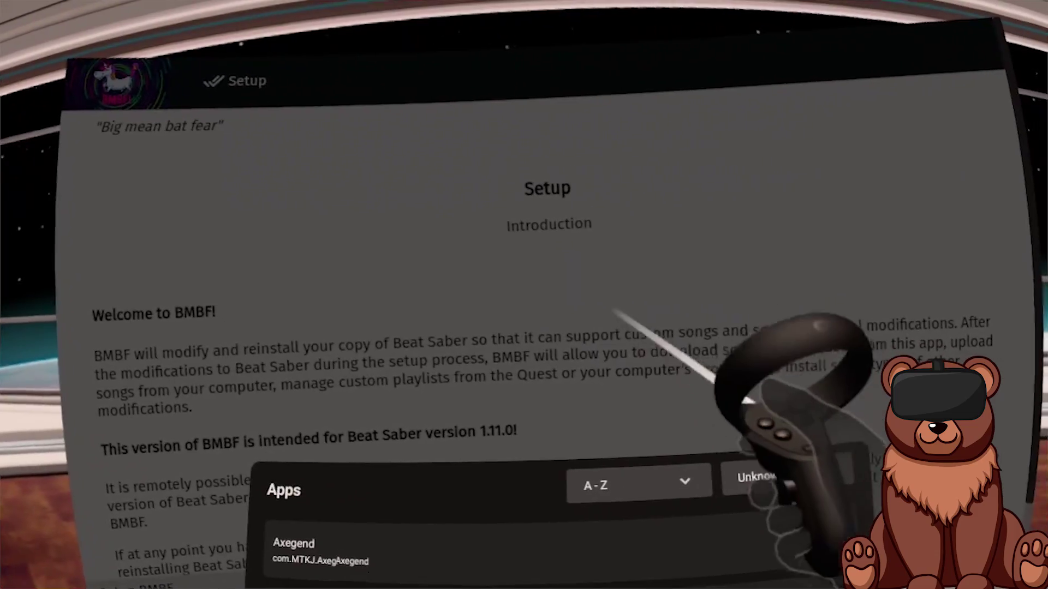
Continue past BMBF's introduction and confirm uninstalling the original Beat Saber for patching.
left_click(614, 313)
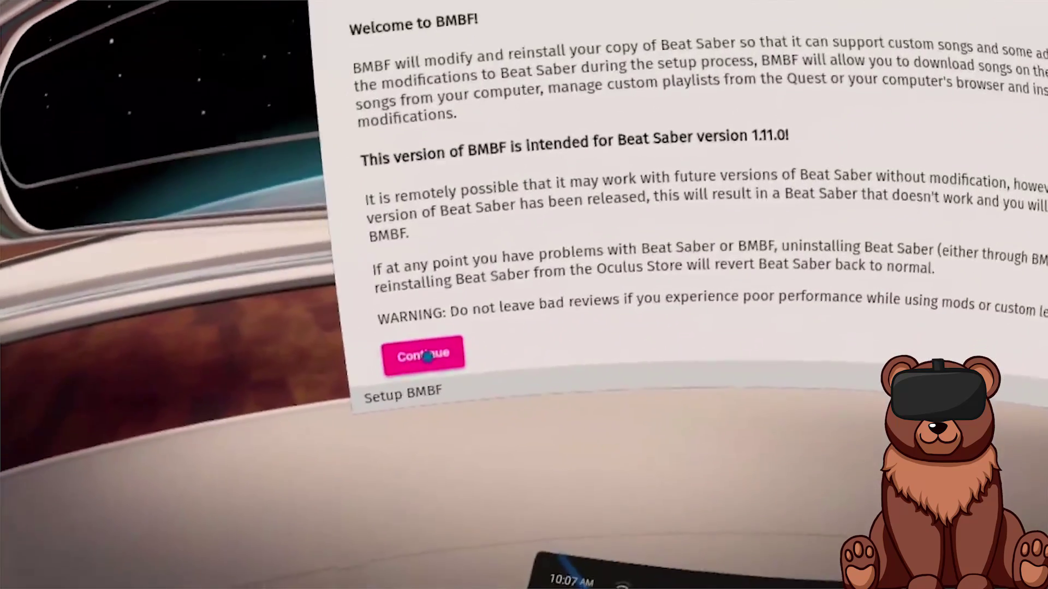
left_click(409, 435)
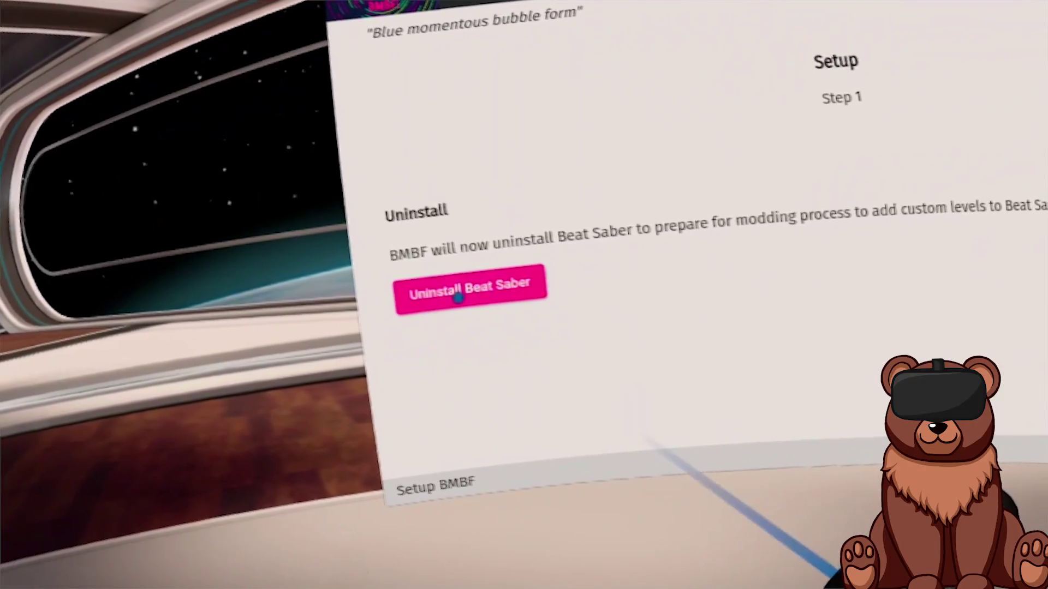
left_click(453, 298)
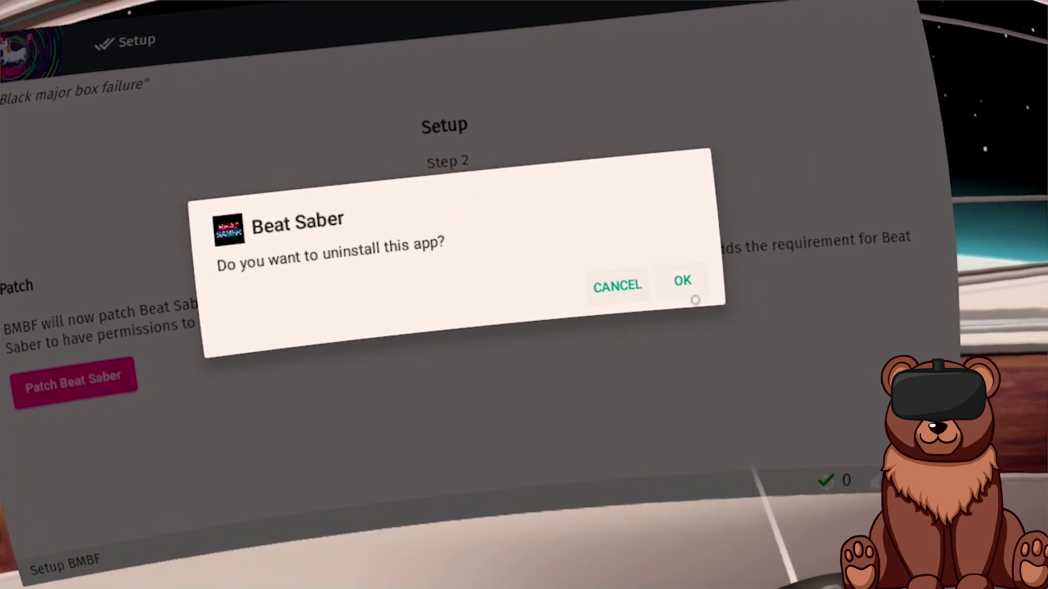
left_click(682, 281)
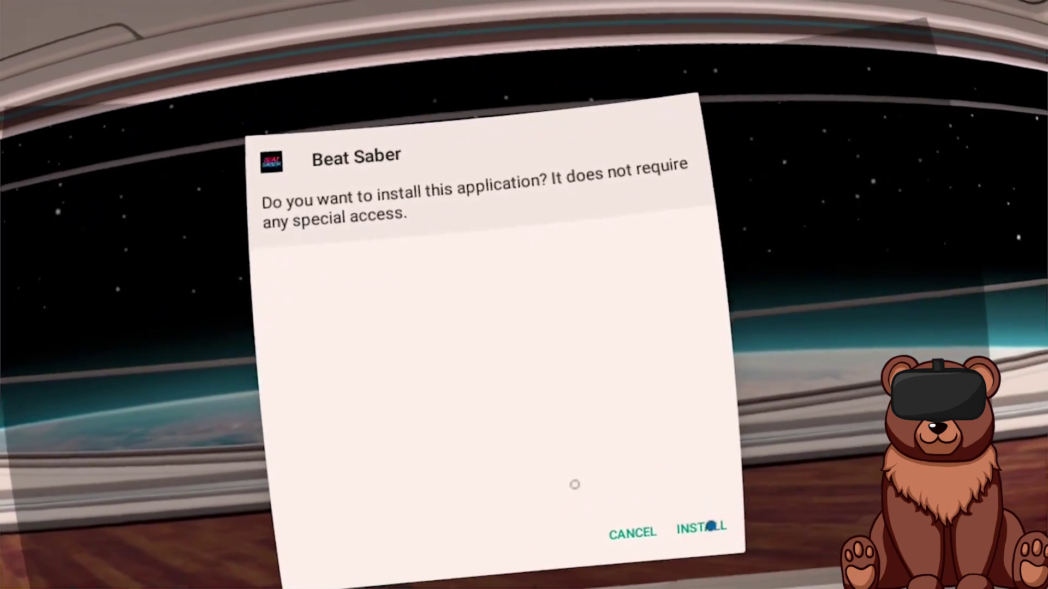
Install the patched Beat Saber from BMBF's install prompt.
left_click(710, 526)
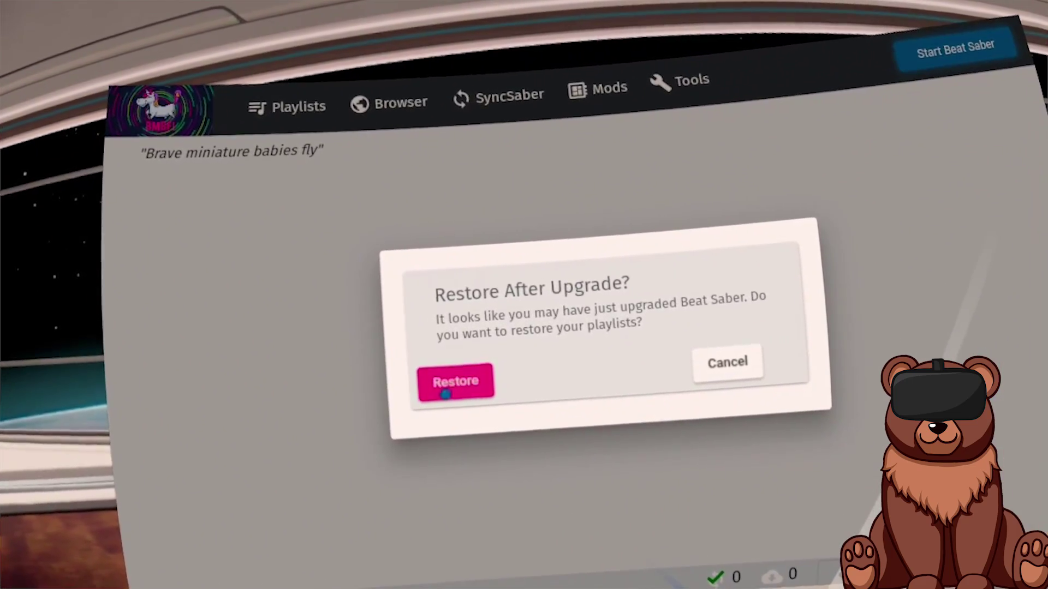
Restore the playlists, review the Original Soundtrack and Custom Songs playlists, then open BeastSaber in BMBF.
left_click(449, 382)
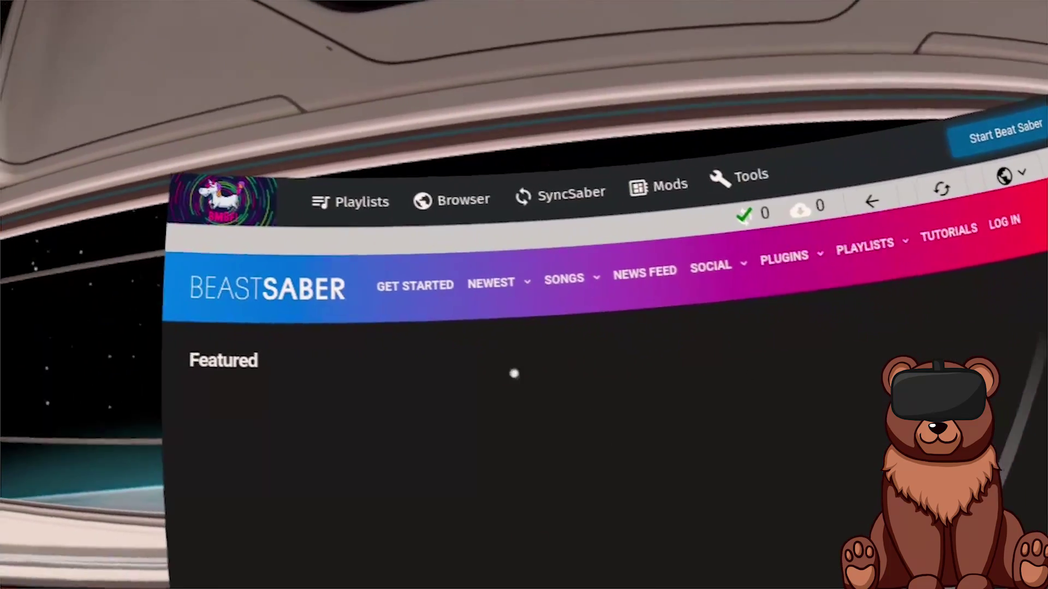
left_click(350, 200)
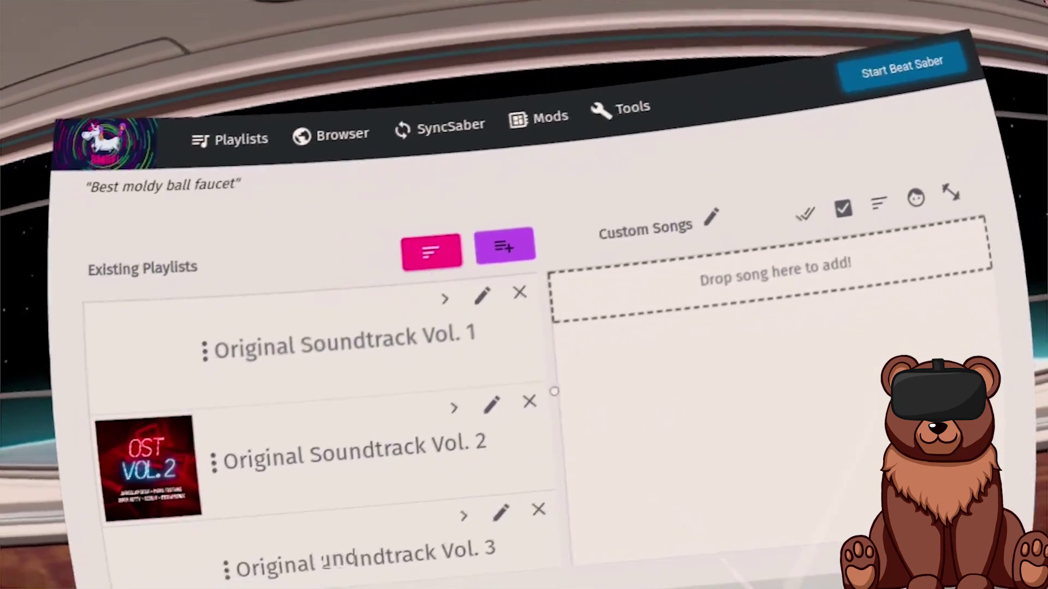
scroll(554, 391, "down", 2)
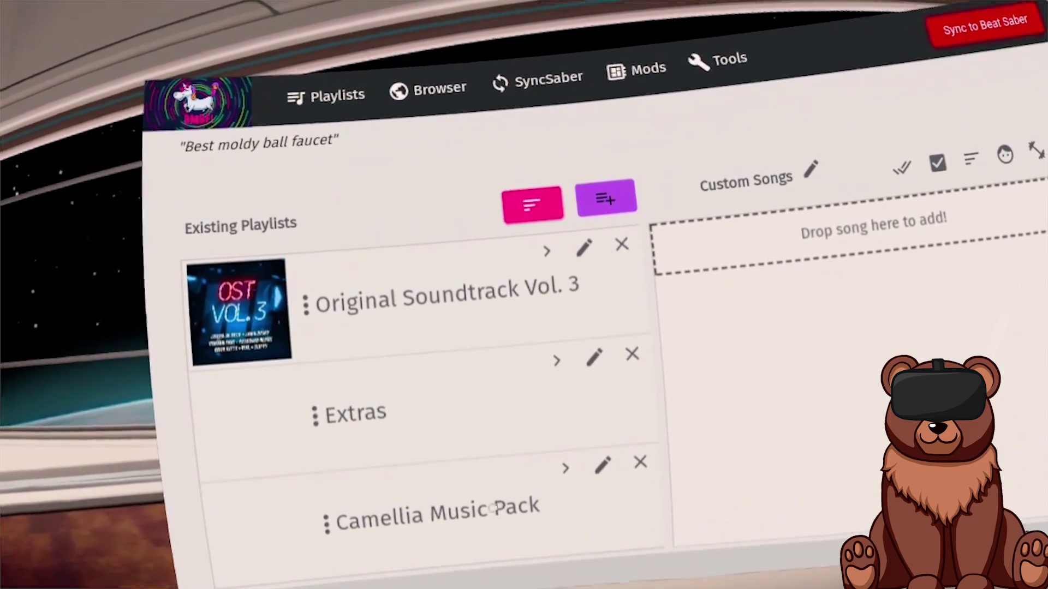
scroll(484, 519, "up", 2)
scroll(457, 505, "down", 2)
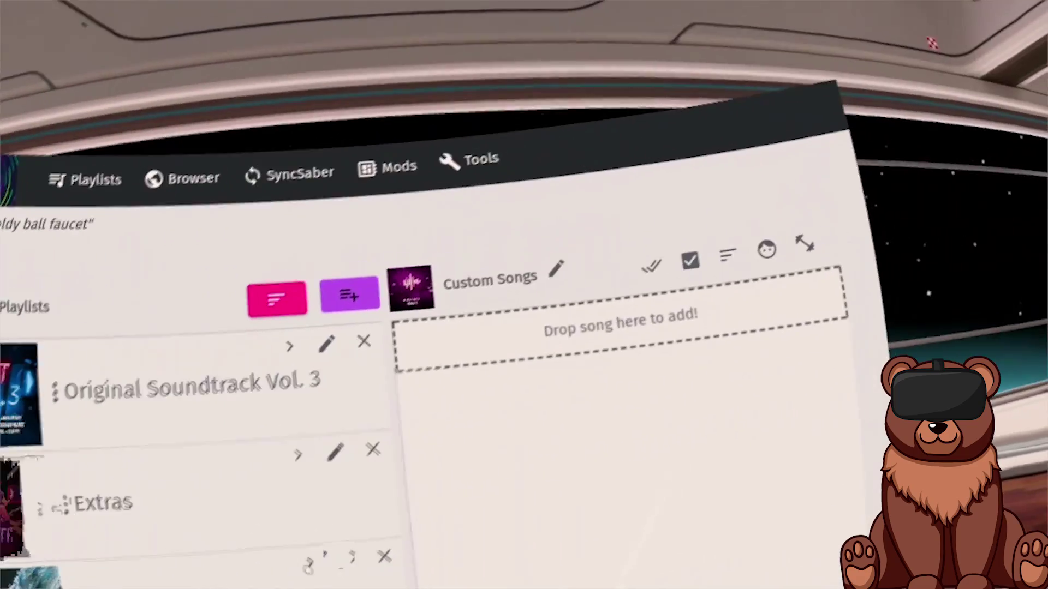
scroll(416, 540, "up", 2)
scroll(492, 507, "down", 2)
scroll(557, 433, "up", 2)
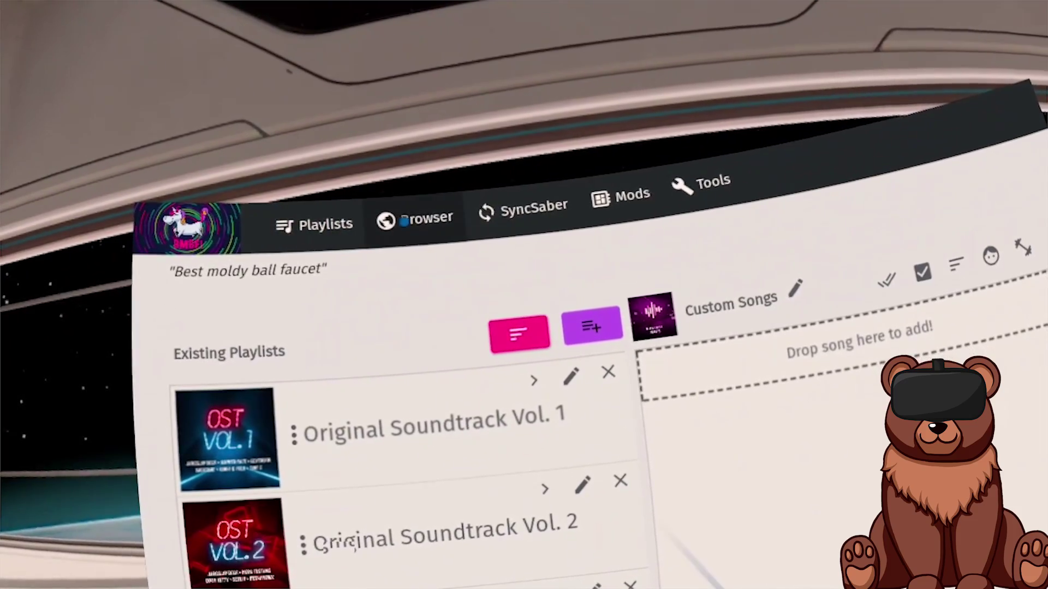
left_click(428, 240)
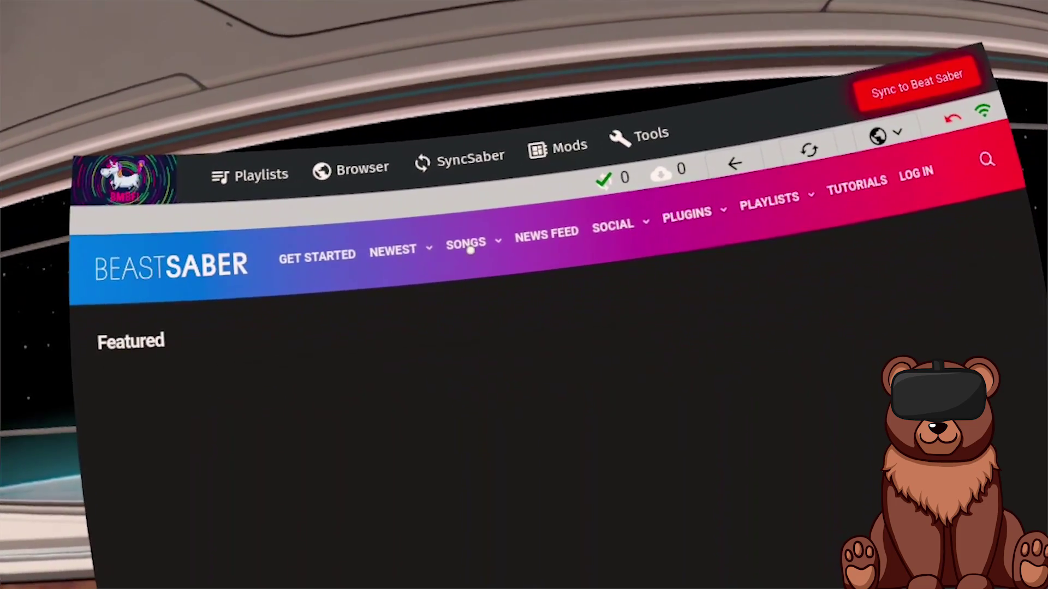
Download Geoxor – Gloom from BeastSaber and confirm it appears at the end of Custom Songs.
scroll(472, 246, "down", 5)
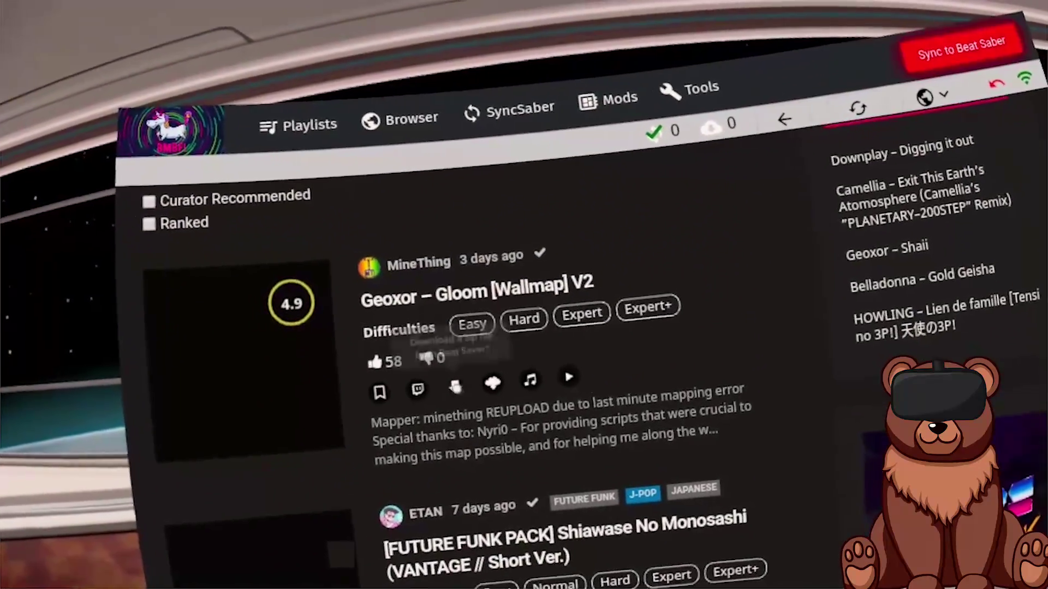
left_click(455, 386)
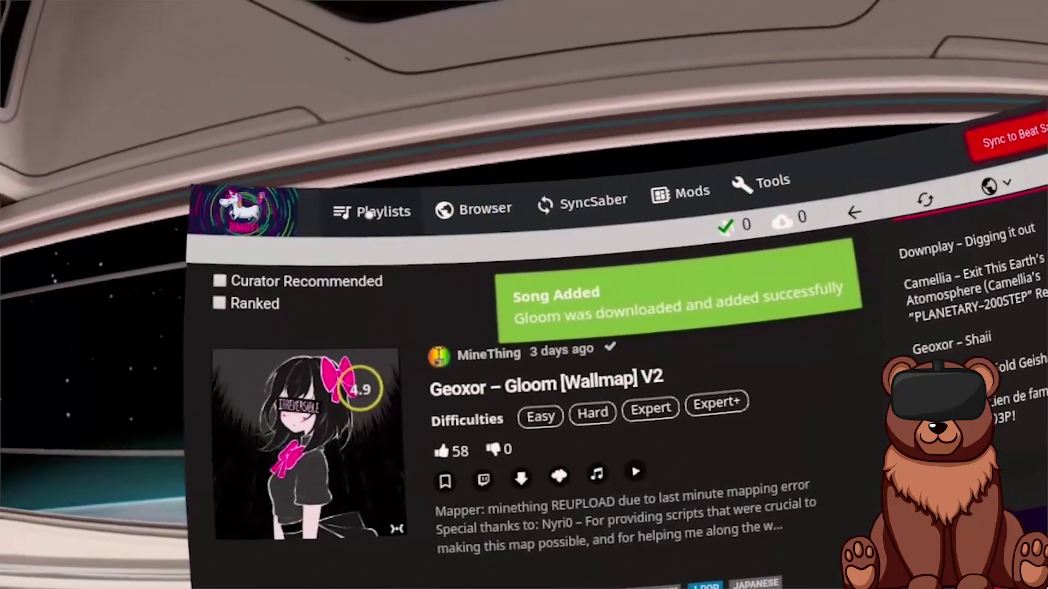
left_click(369, 212)
scroll(621, 267, "down", 5)
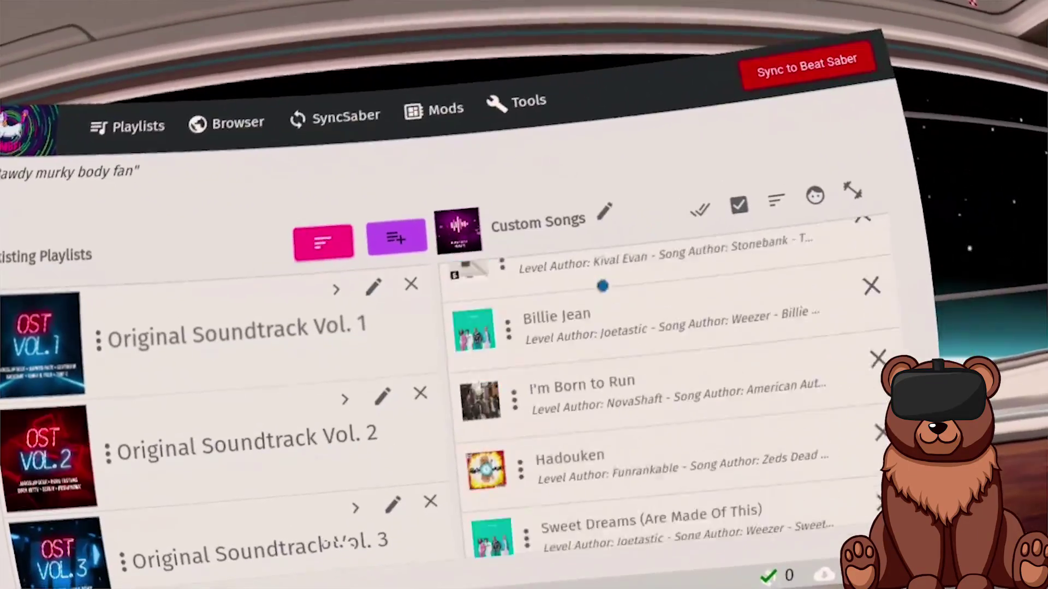
scroll(621, 267, "down", 10)
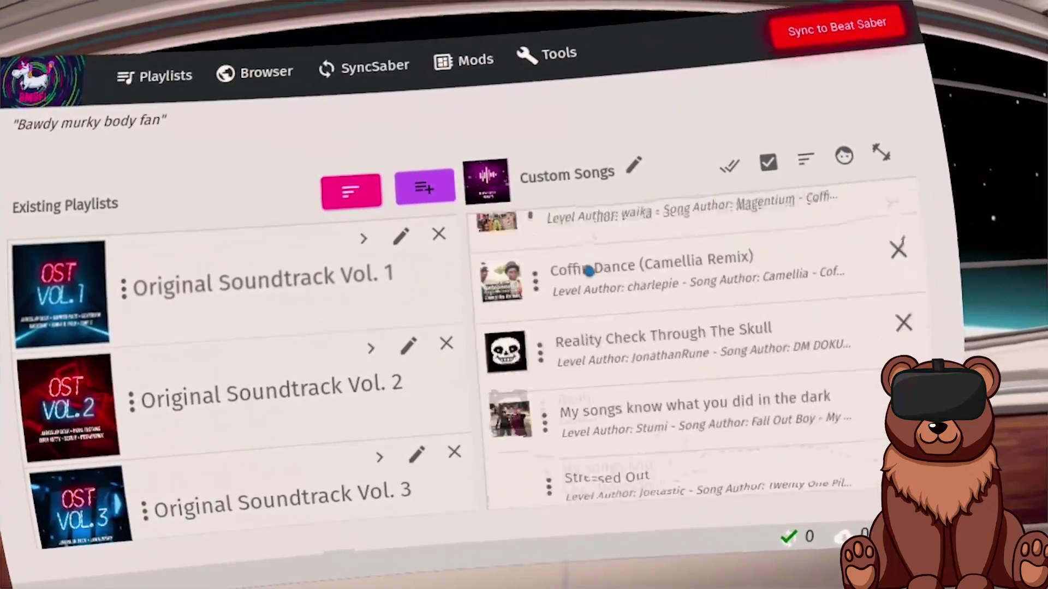
scroll(589, 271, "down", 5)
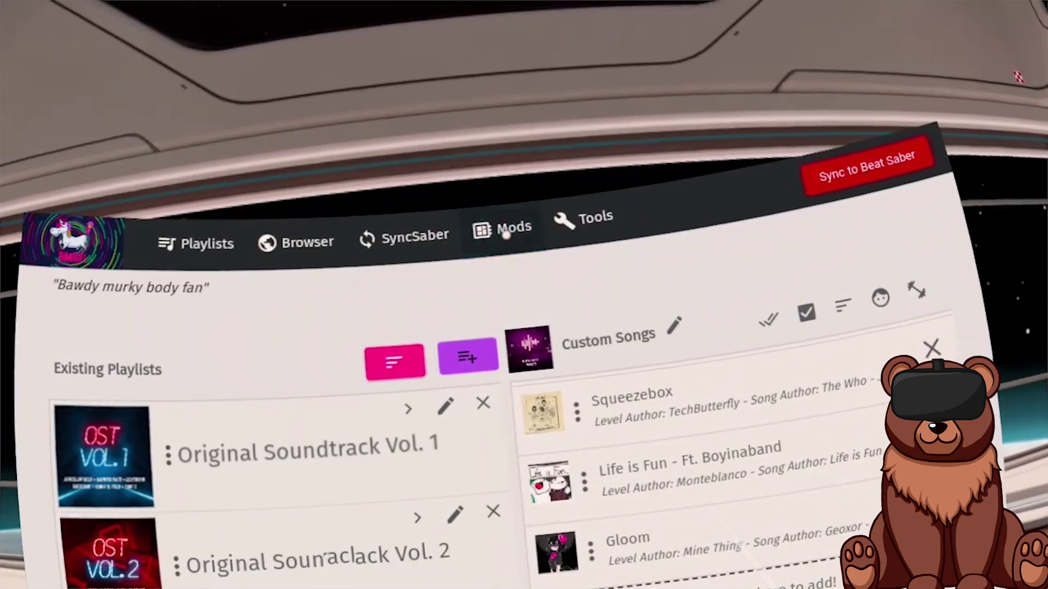
Scroll through BMBF's list of installed mods to review them.
scroll(538, 496, "down", 10)
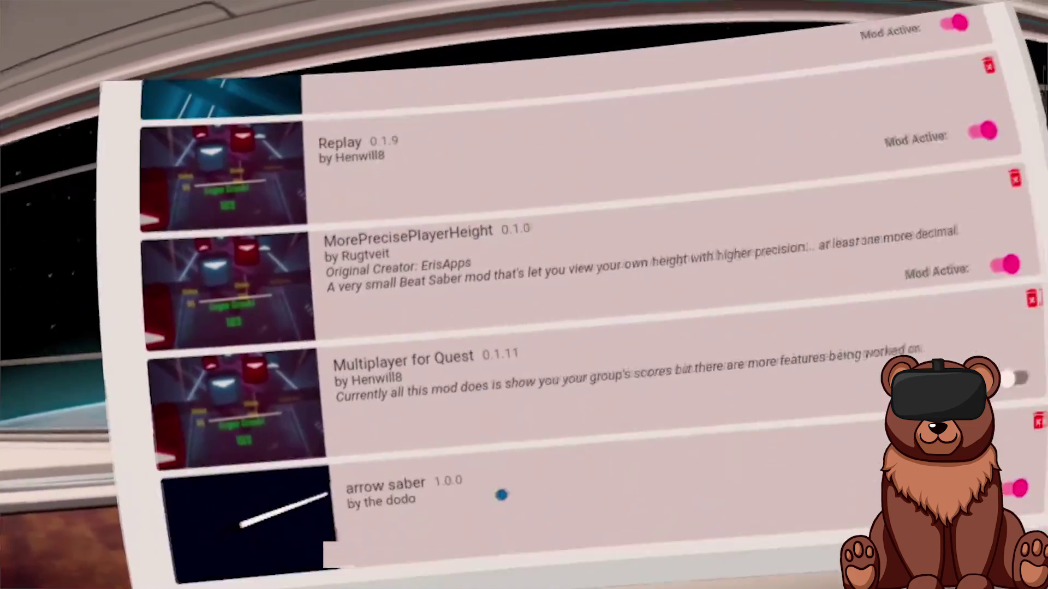
scroll(553, 507, "up", 10)
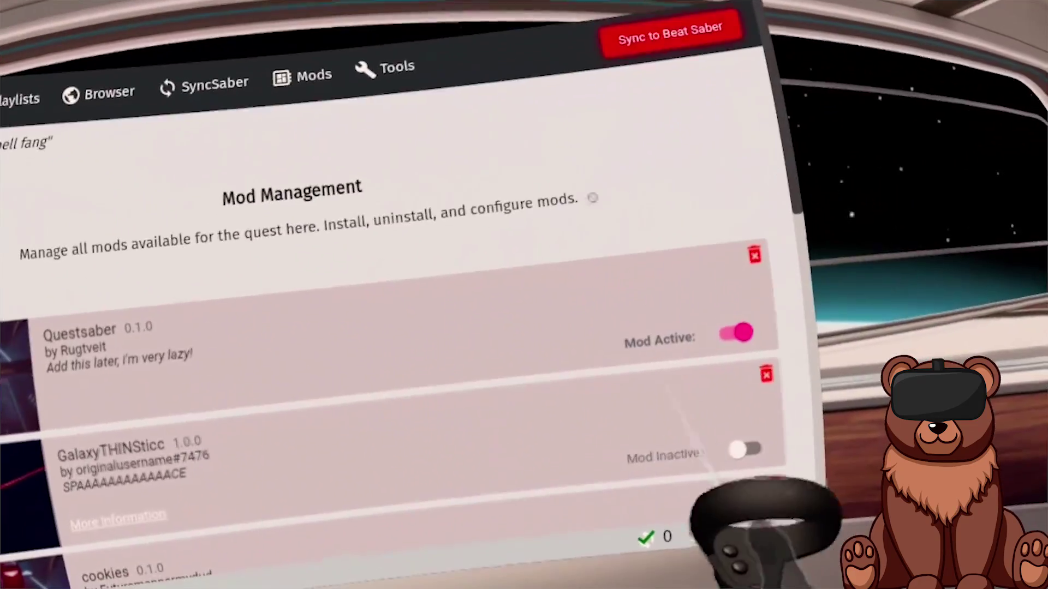
scroll(438, 439, "down", 10)
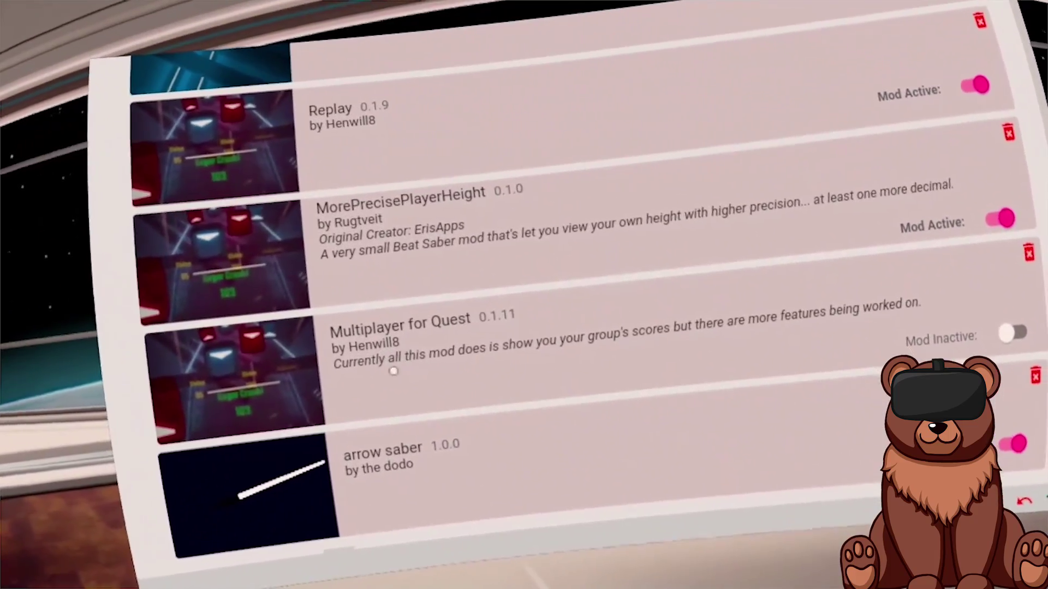
scroll(533, 246, "up", 2)
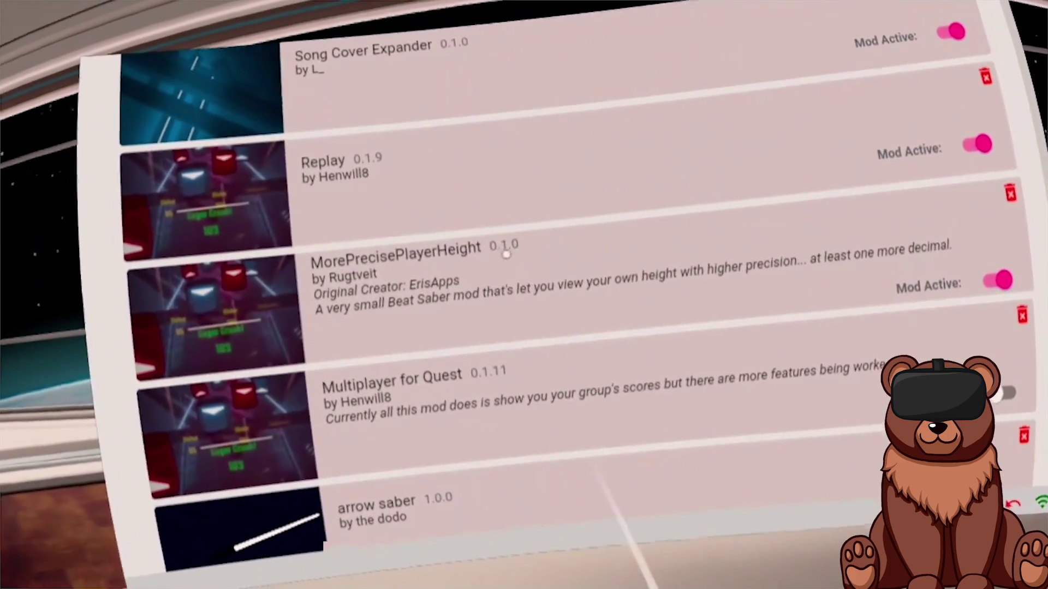
scroll(413, 359, "up", 3)
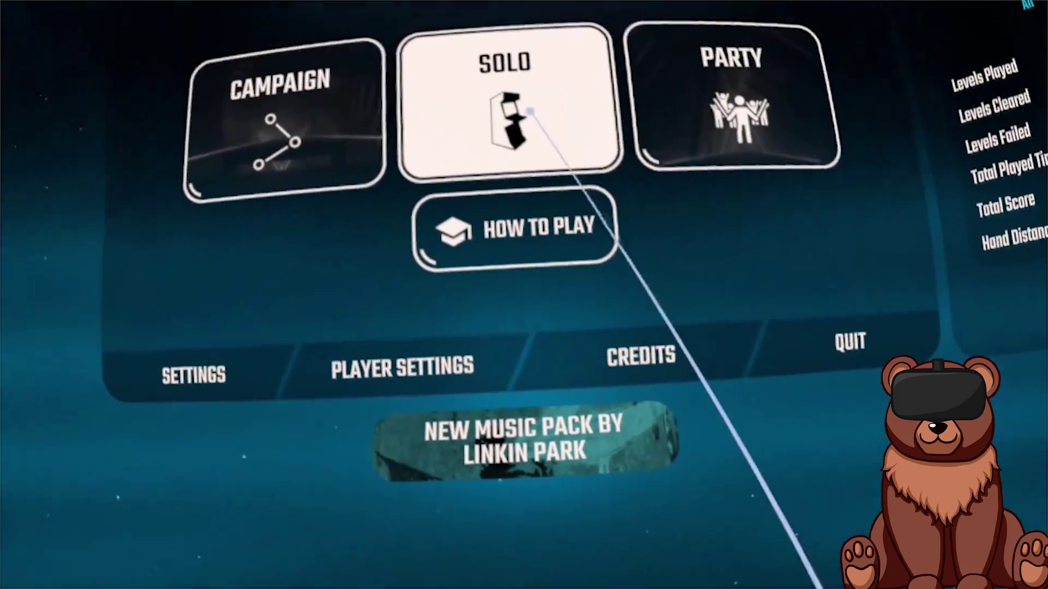
Start Solo play and pick Geoxor's Gloom from the Custom Maps song list.
left_click(545, 328)
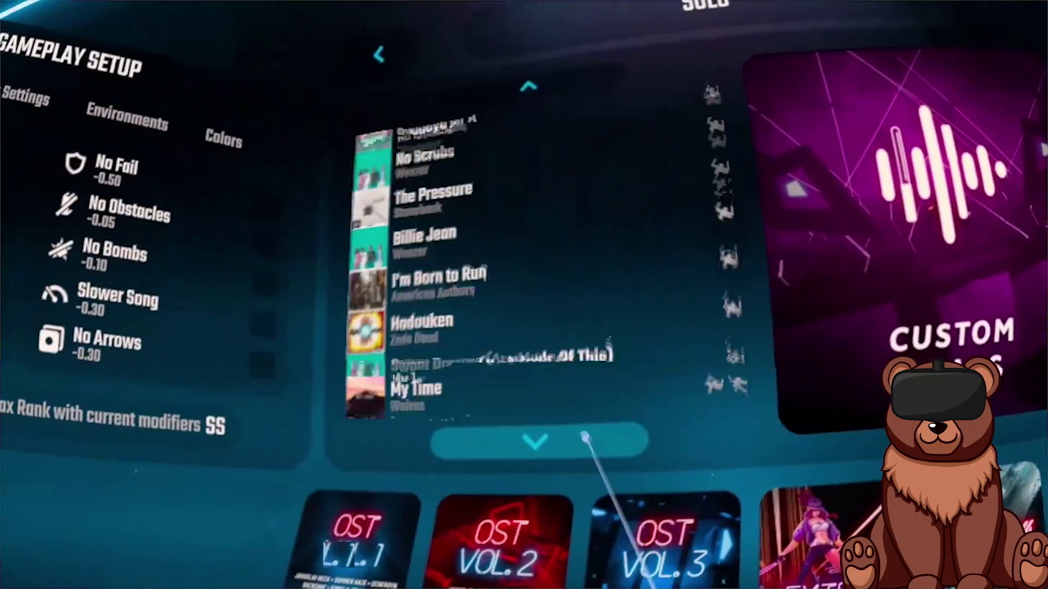
left_click(585, 436)
left_click(540, 434)
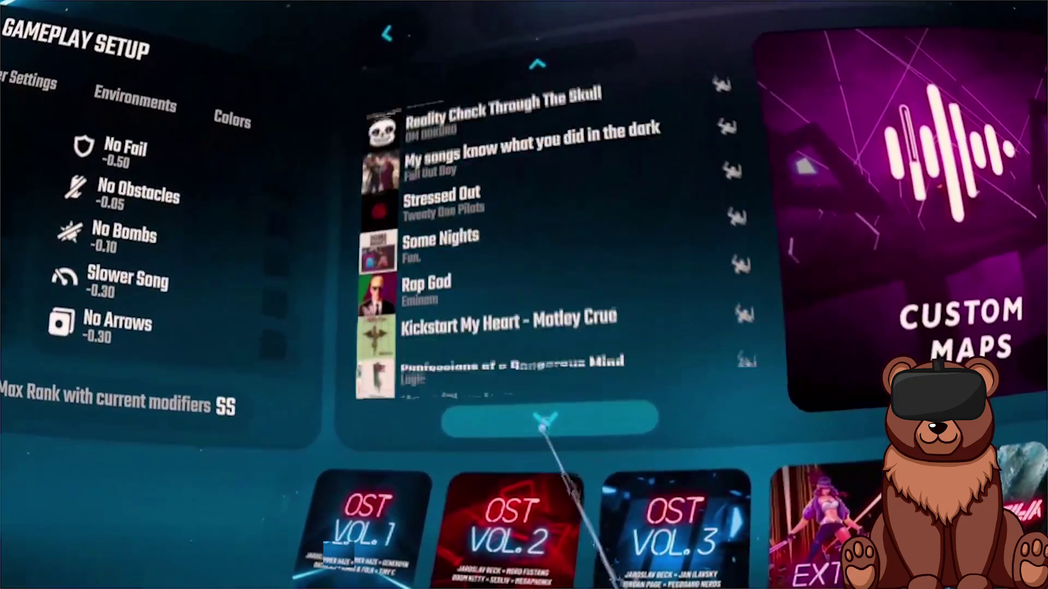
left_click(490, 369)
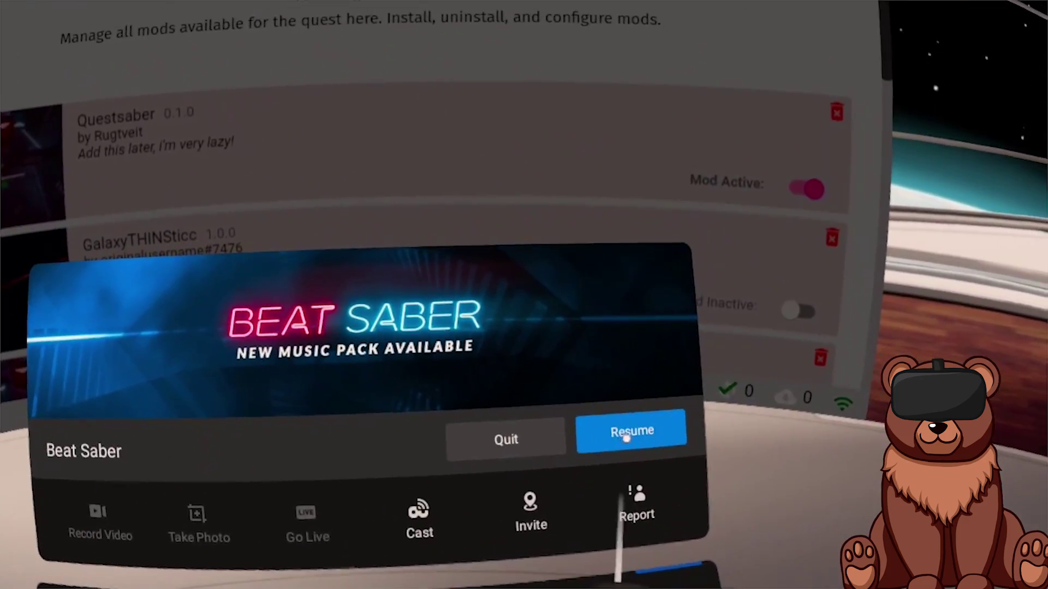
Set the Quest app library to list apps from All (31) sources, then quit Beat Saber.
left_click(616, 448)
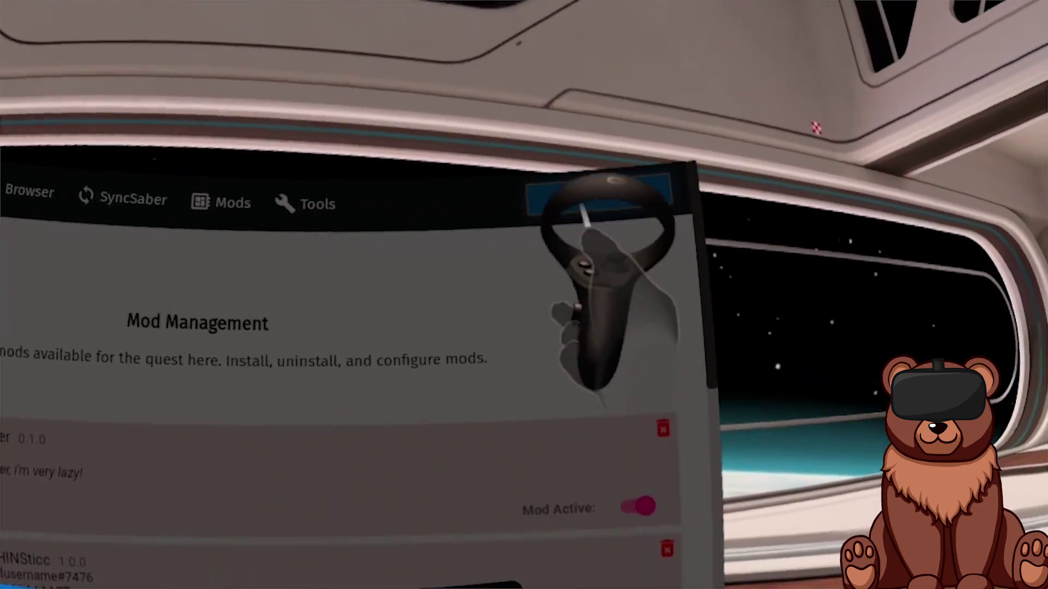
left_click(614, 188)
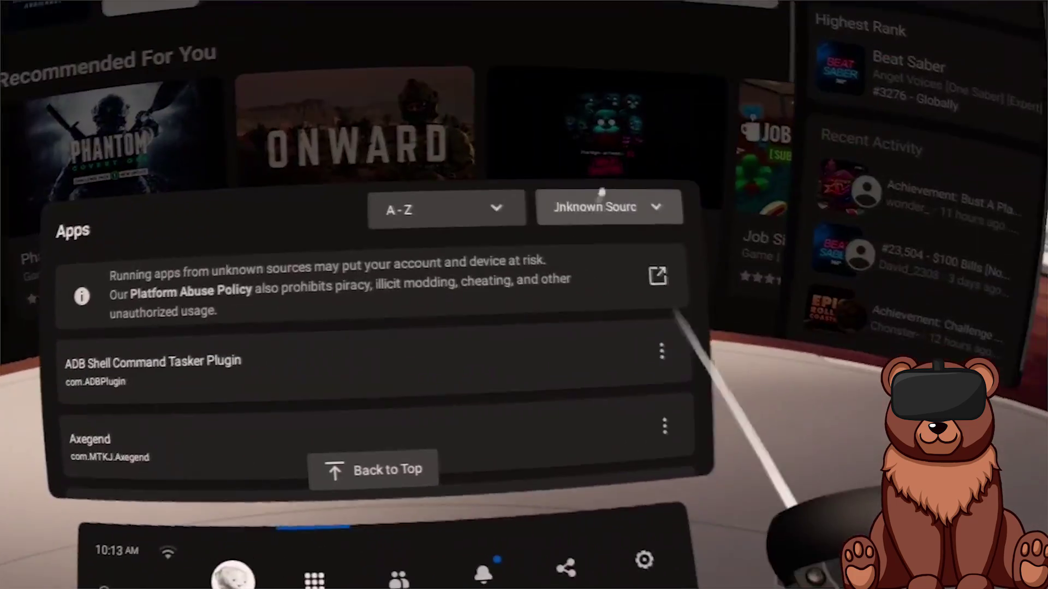
left_click(595, 207)
left_click(557, 265)
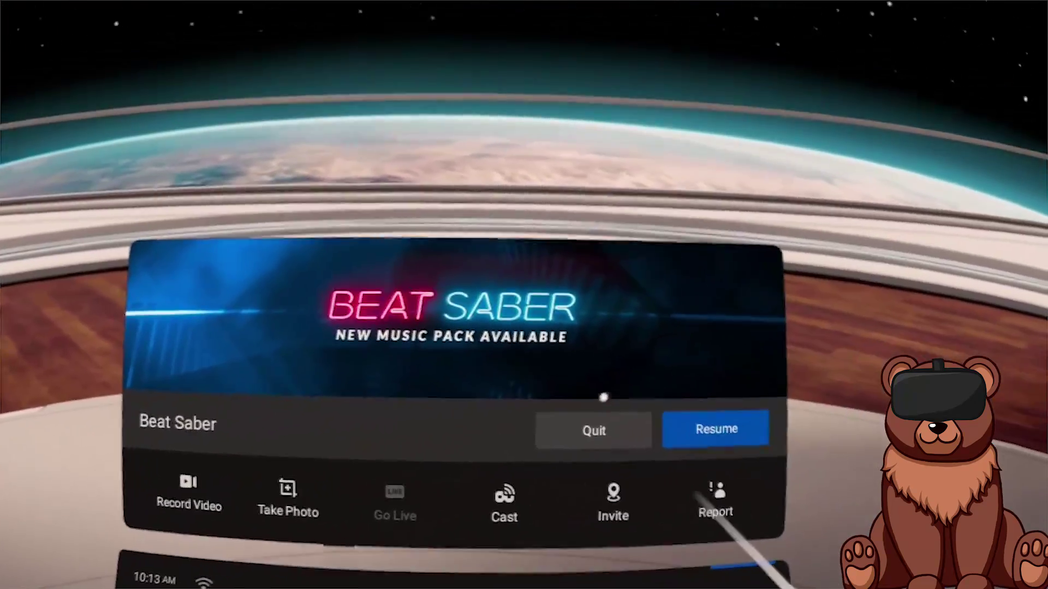
left_click(594, 431)
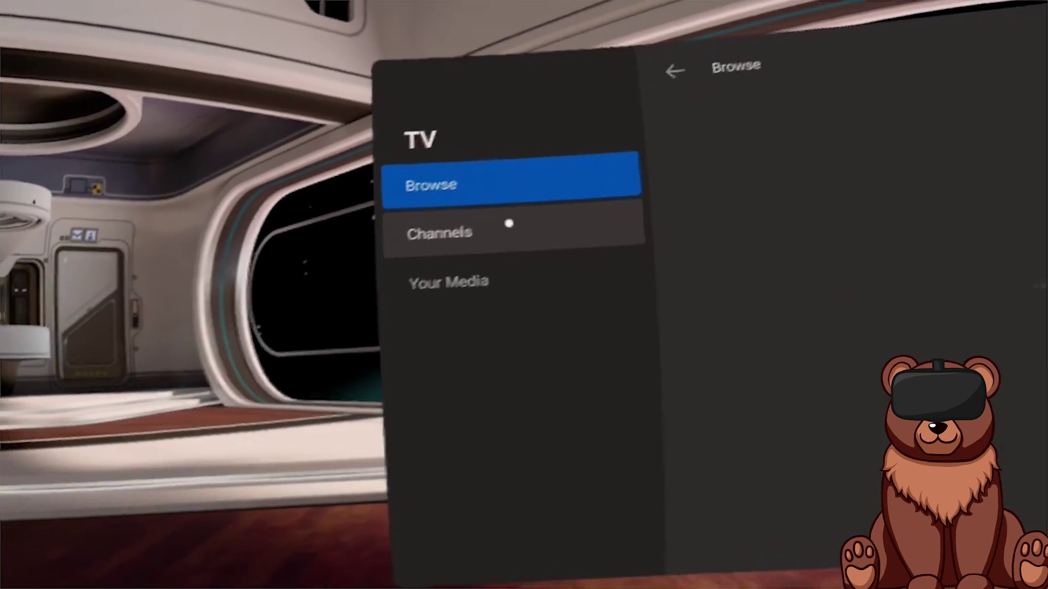
Switch the TV panel to Channels and scroll BMBF's BeastSaber page back to the top.
left_click(482, 231)
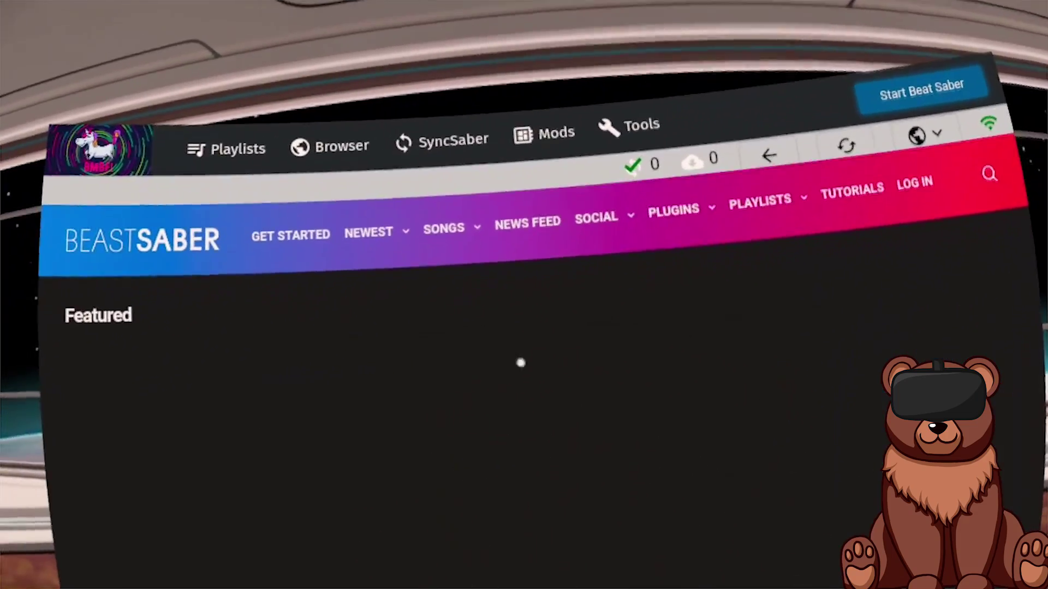
scroll(480, 451, "down", 5)
scroll(469, 391, "down", 10)
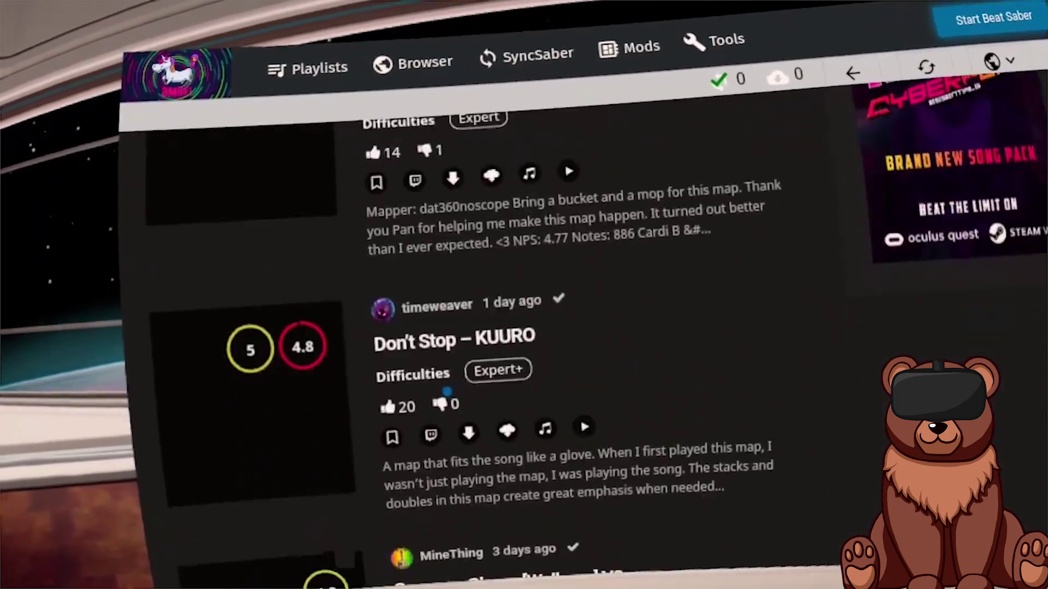
scroll(438, 409, "up", 10)
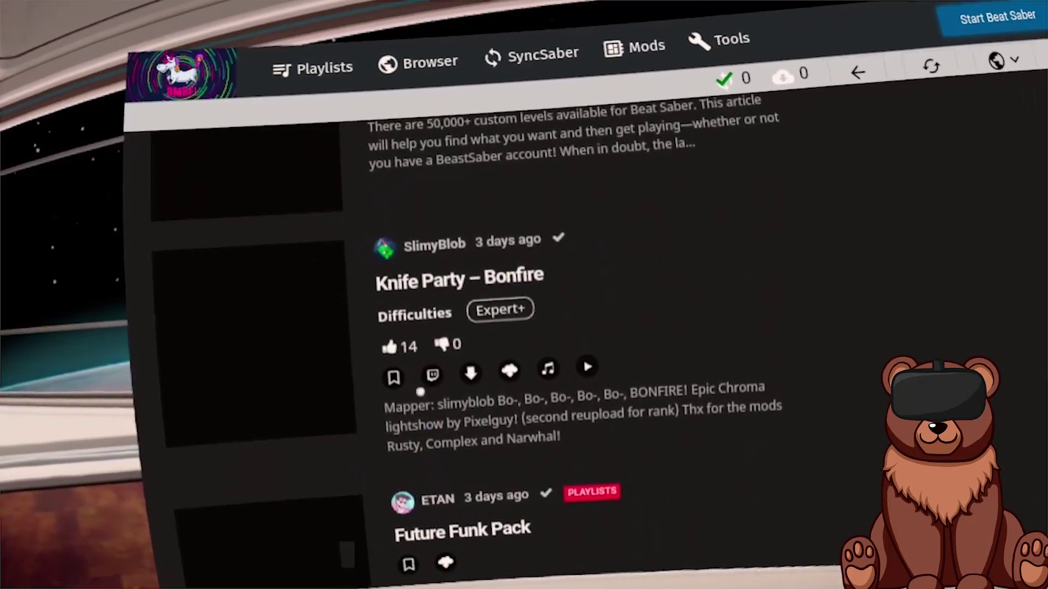
scroll(369, 390, "up", 5)
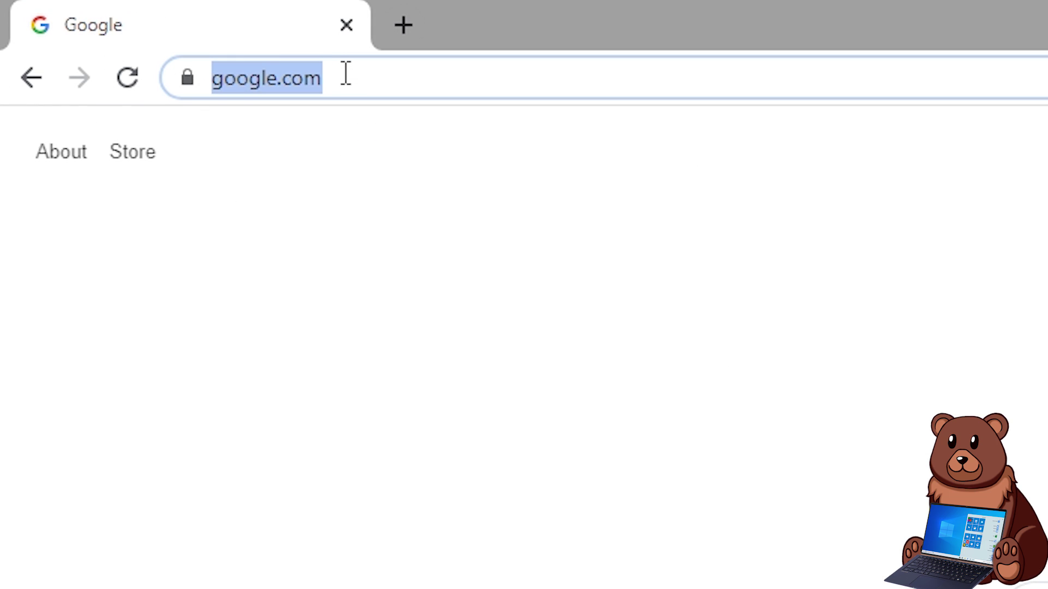
Load BMBF's tools page by entering 10.45.1.76:50000 and choosing the /main/tools suggestion.
type("10")
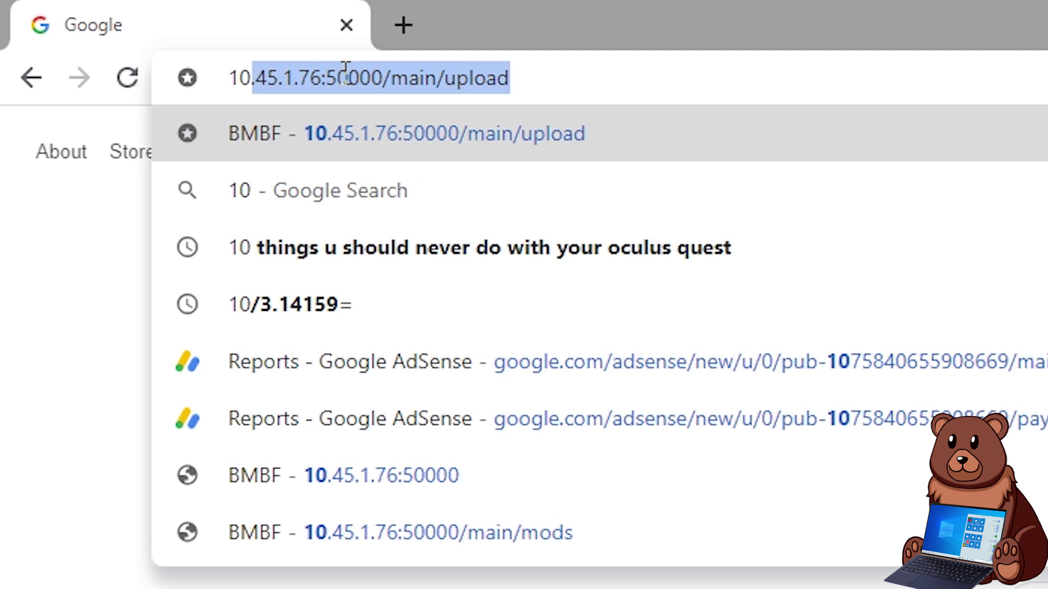
type(".")
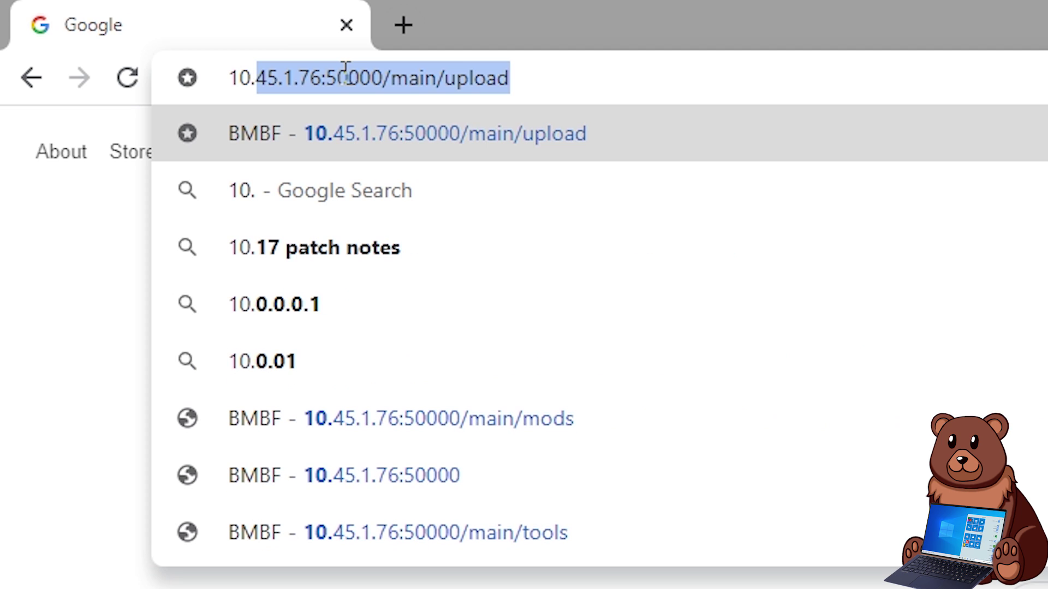
type("45.1.")
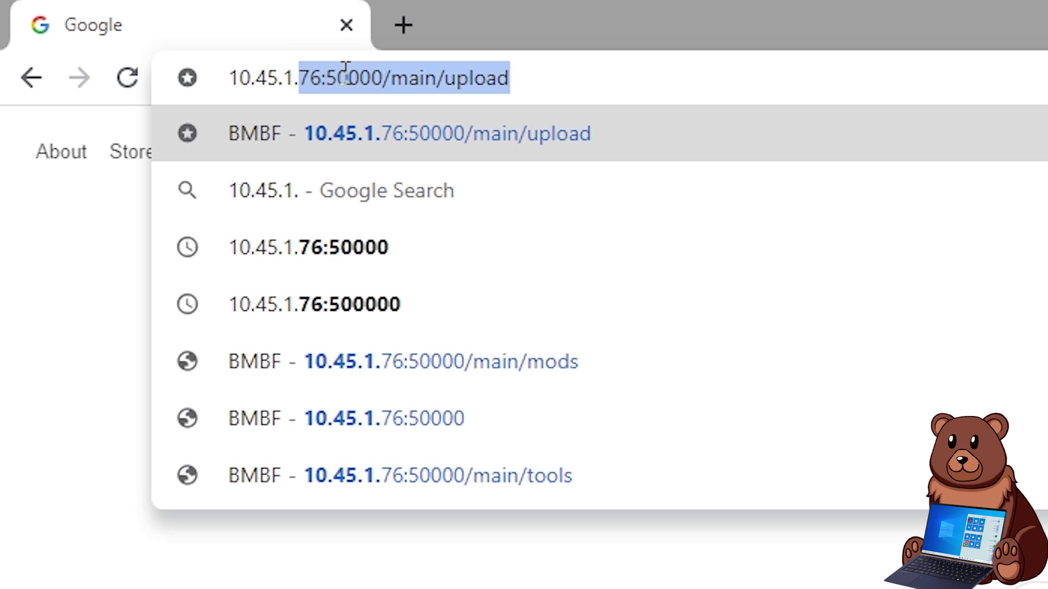
type("76")
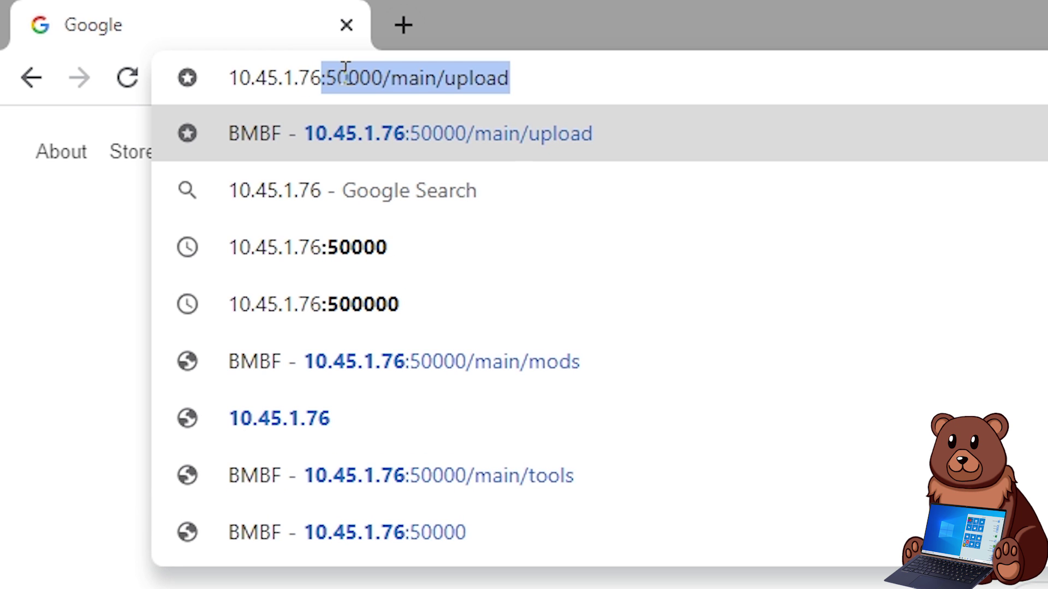
type(":")
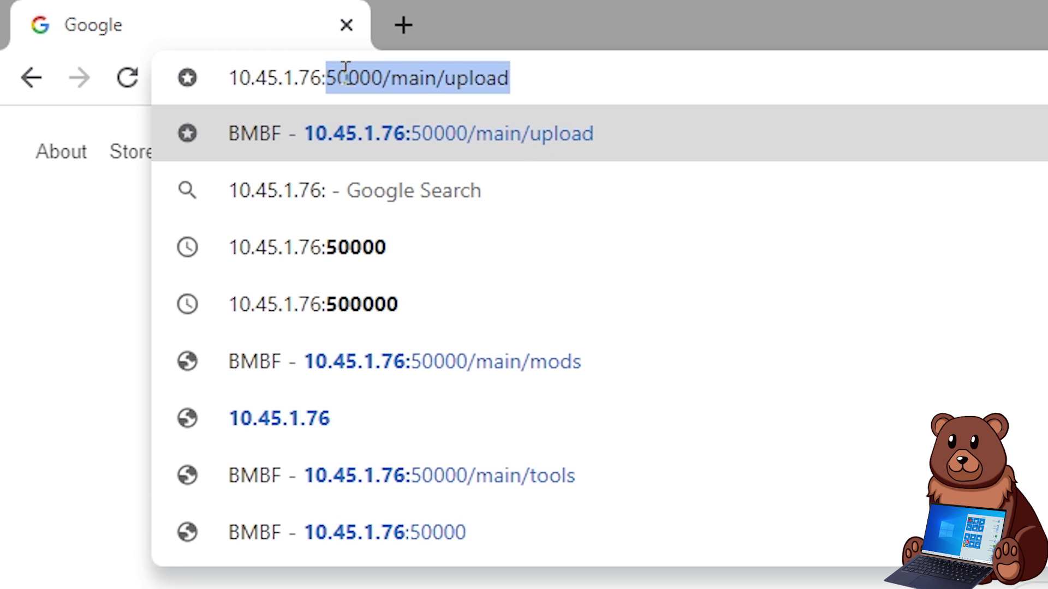
type("50000")
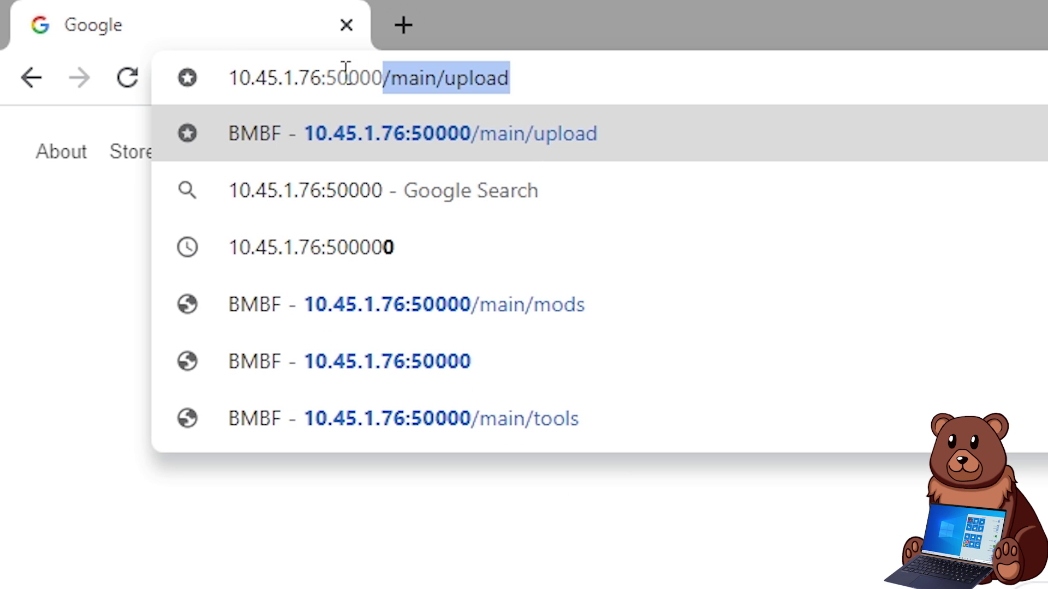
key("Up")
key("Return")
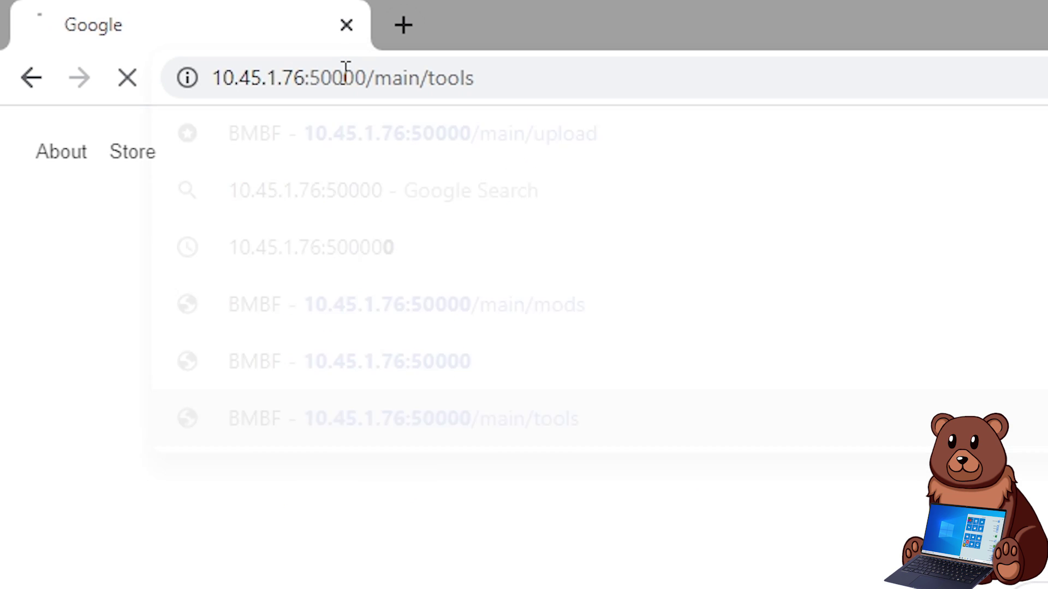
Select the 'tools' part of the BMBF page address so it can be replaced.
double_click(607, 83)
triple_click(615, 80)
double_click(615, 80)
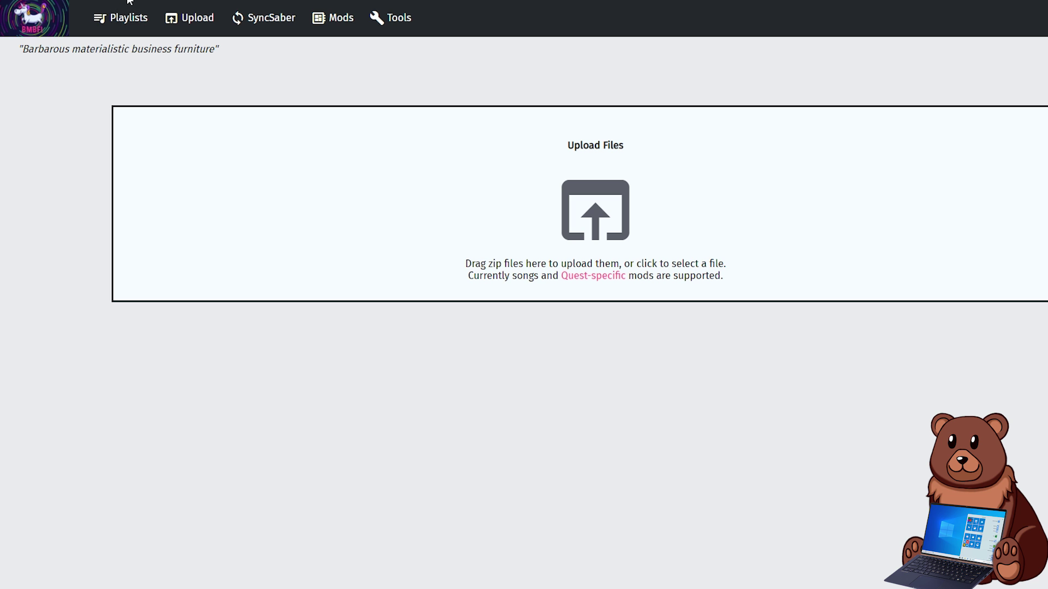
Open beatsaver.com in a new browser tab.
left_click(250, 14)
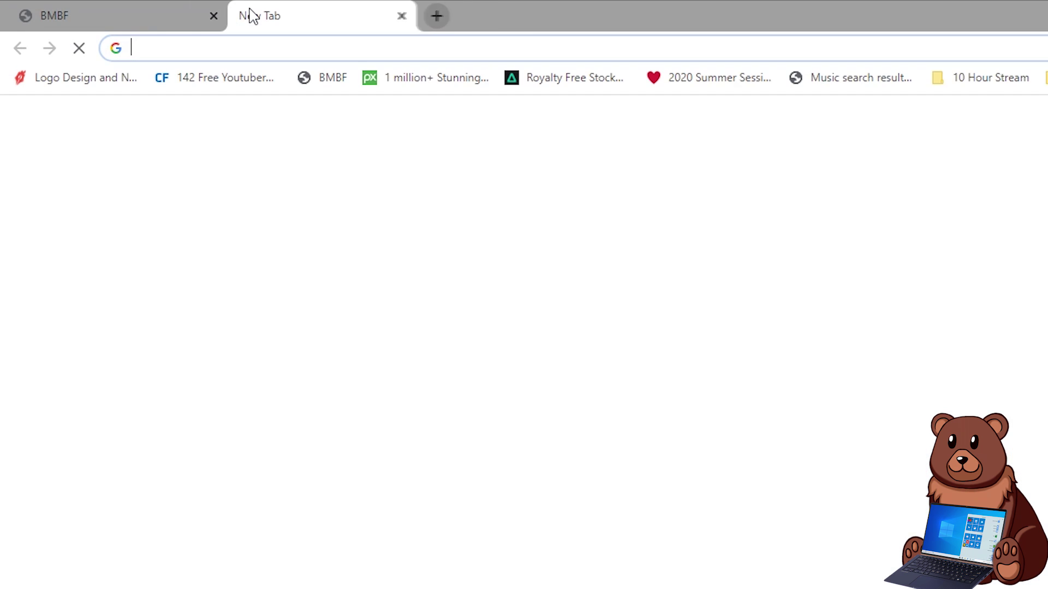
type("beatsaver")
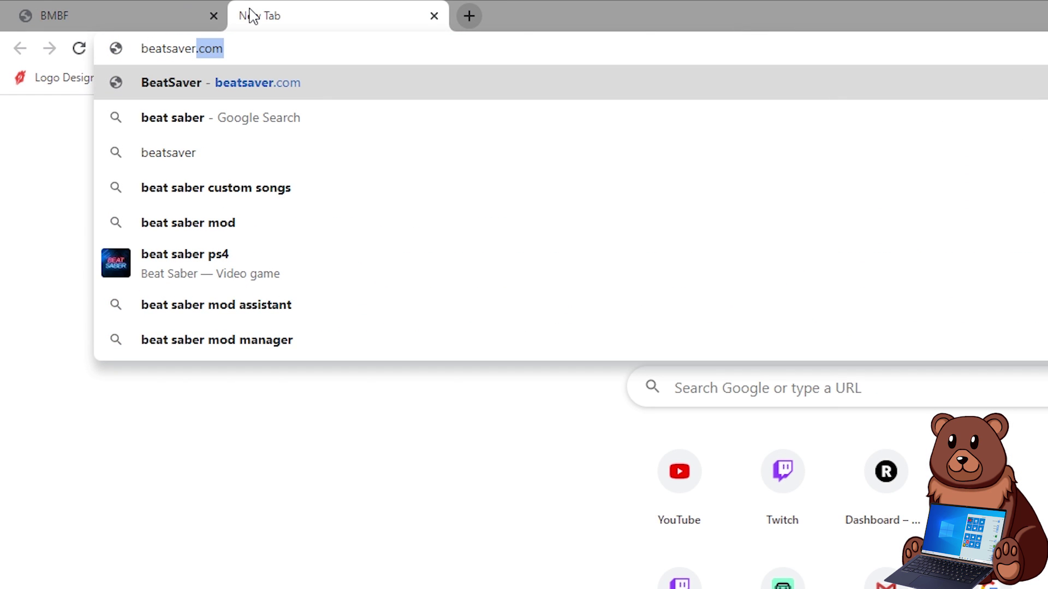
key("Return")
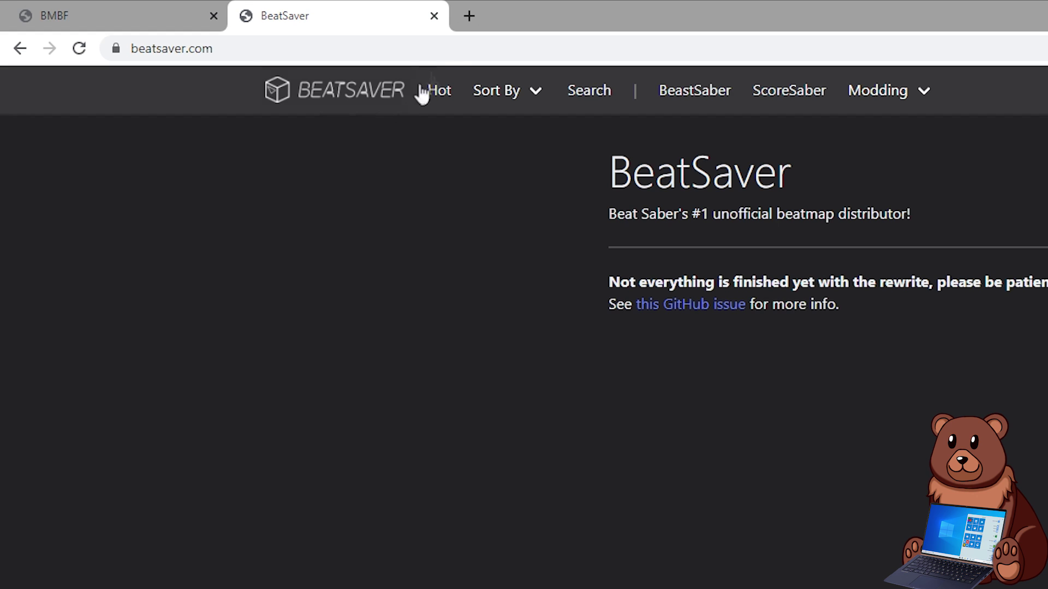
Load bsaber.com in a third browser tab.
left_click(469, 15)
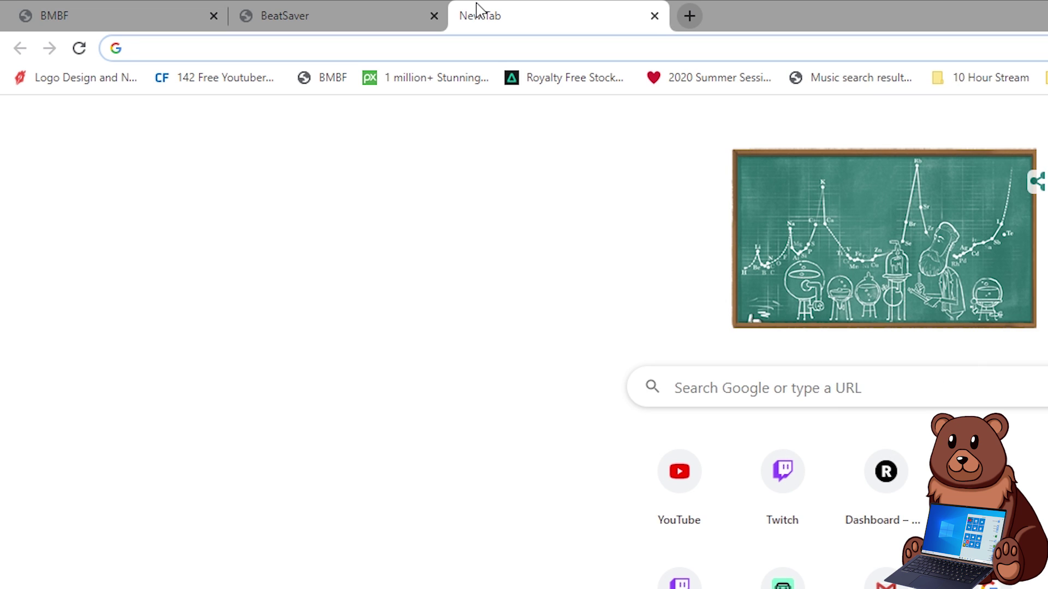
type("bsabe")
key("Return")
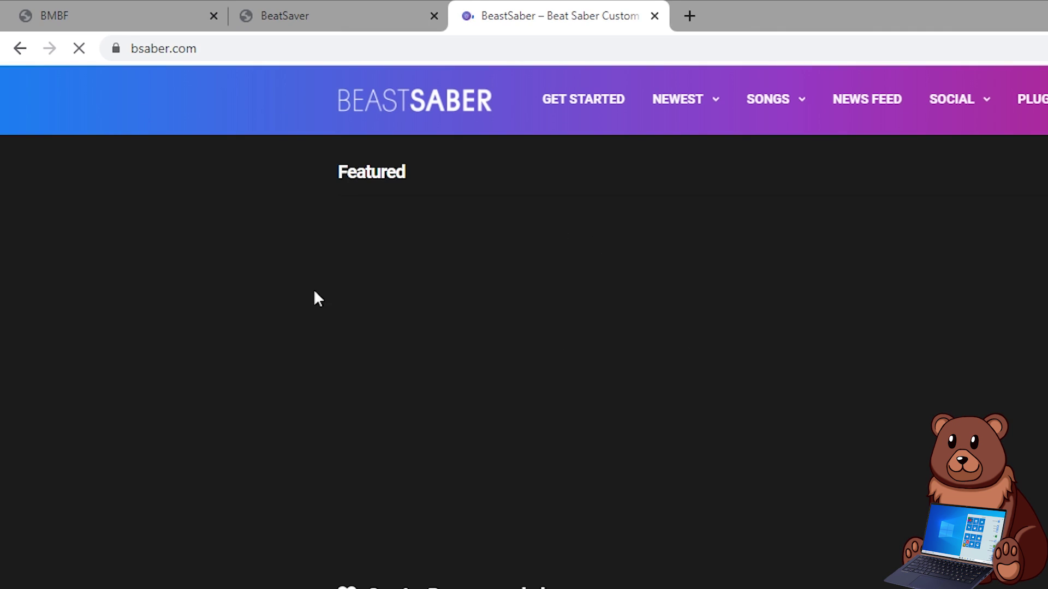
Download the Don't Stop – KUURO zip from Curator Recommended and drag it onto BMBF.
scroll(923, 524, "down", 5)
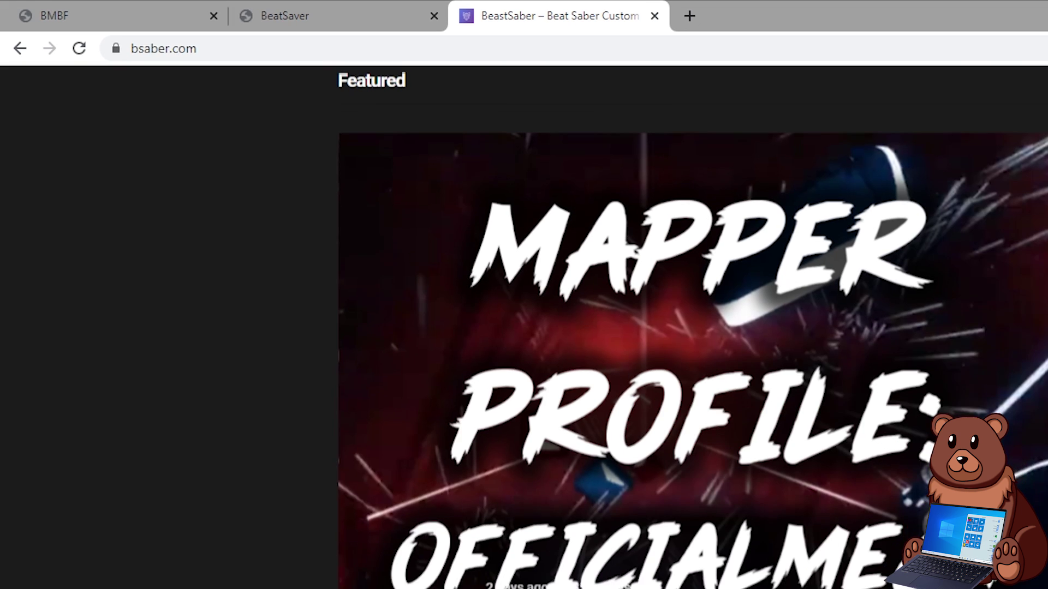
scroll(923, 524, "down", 5)
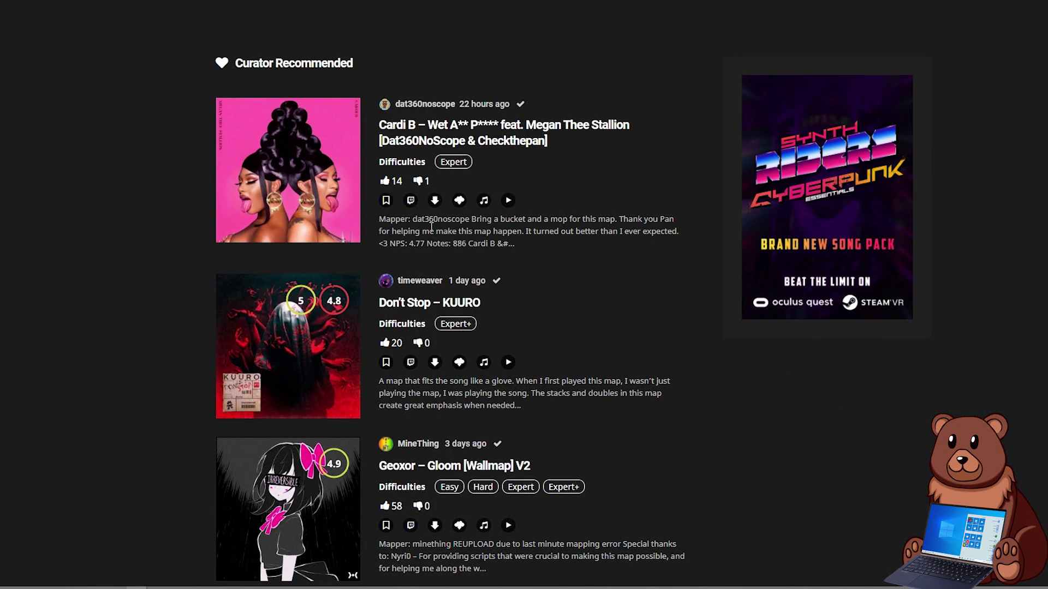
left_click(434, 365)
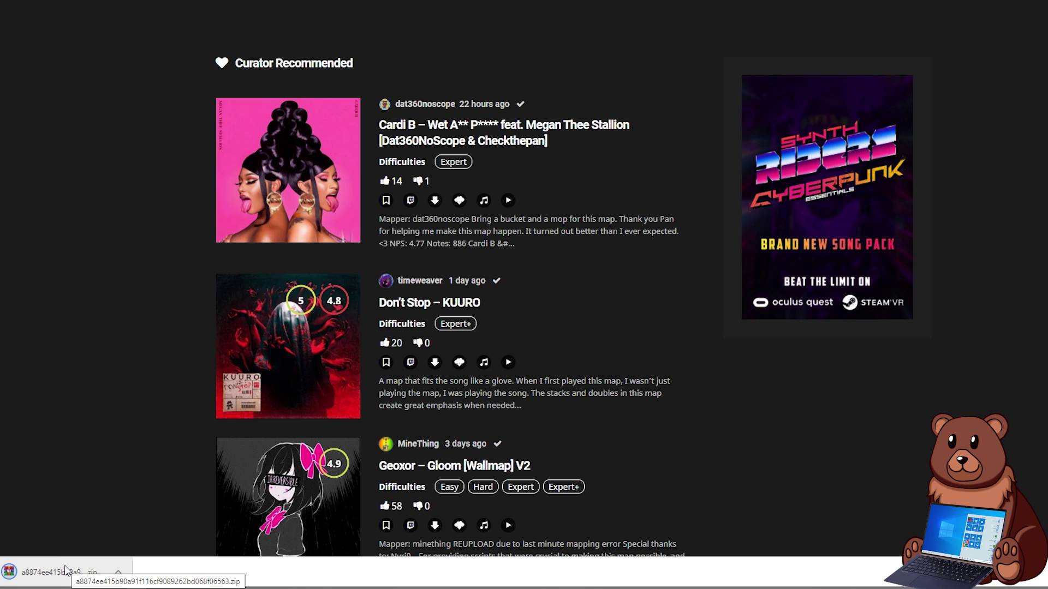
left_click_drag(65, 571, 170, 300)
Upload the downloaded song zip to BMBF and sync it to Beat Saber.
left_click_drag(51, 574, 537, 190)
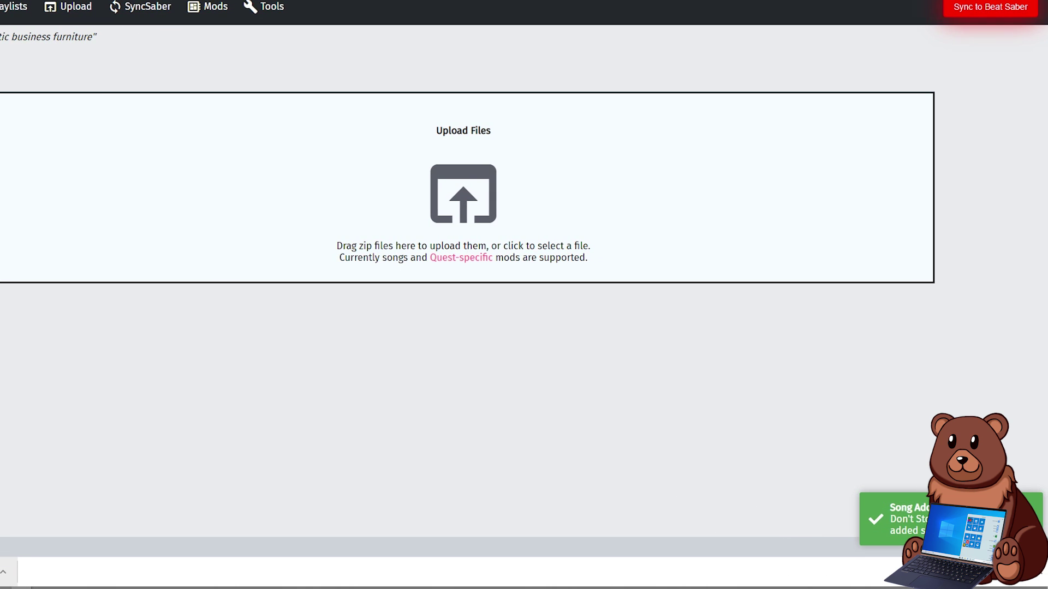
left_click(963, 15)
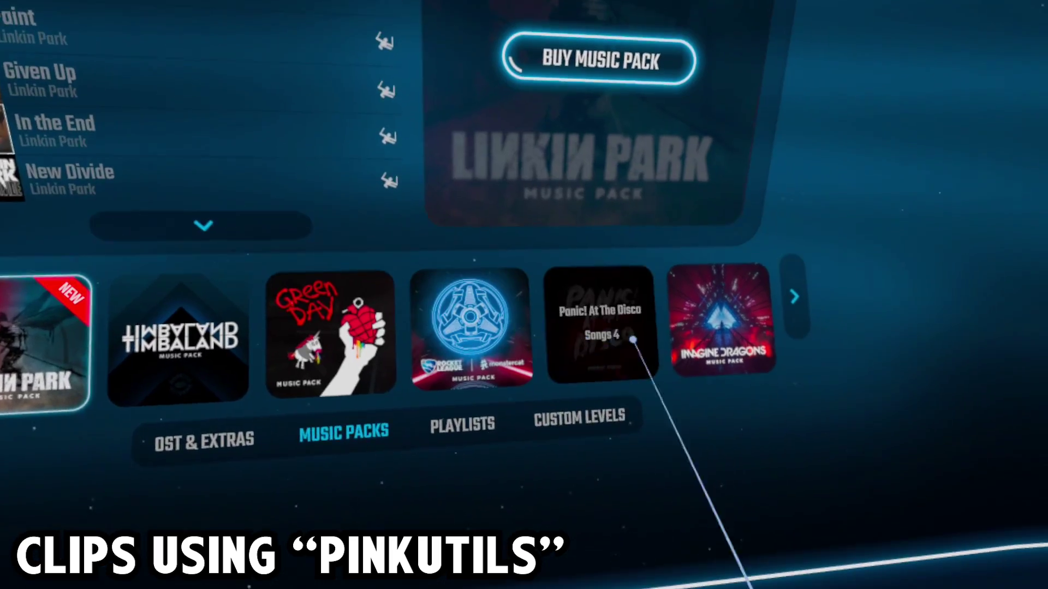
Choose the All To Myself map from the Custom Levels song list.
left_click(462, 425)
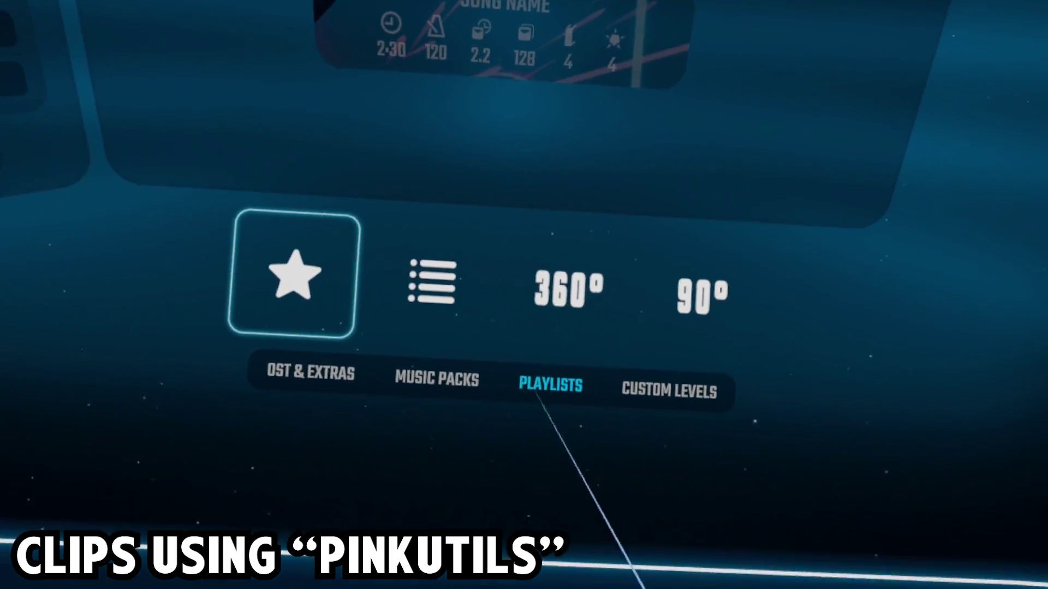
left_click(669, 390)
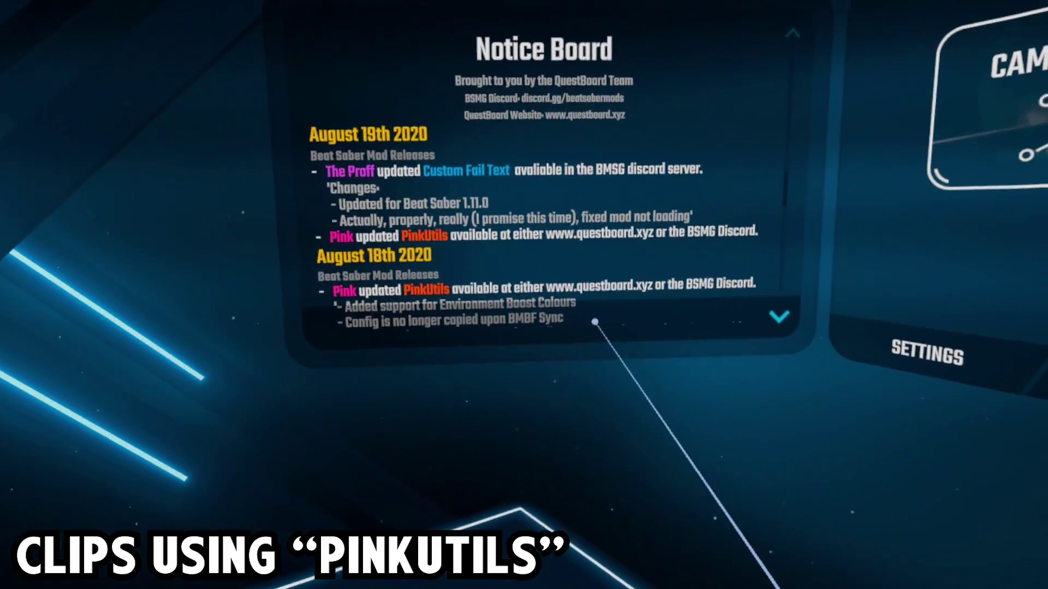
scroll(594, 322, "down", 10)
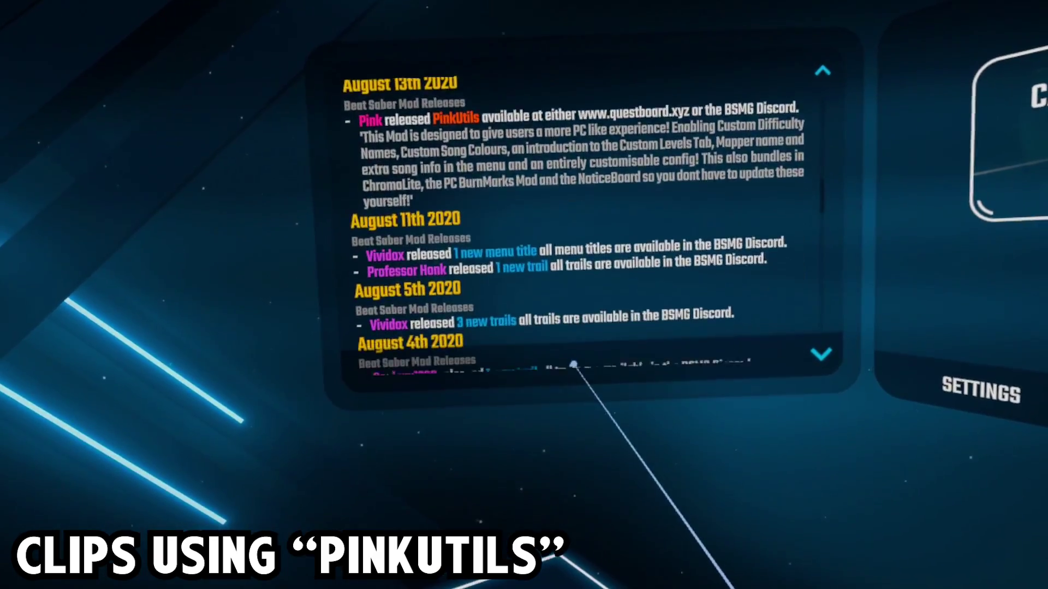
scroll(573, 365, "down", 5)
scroll(568, 218, "up", 15)
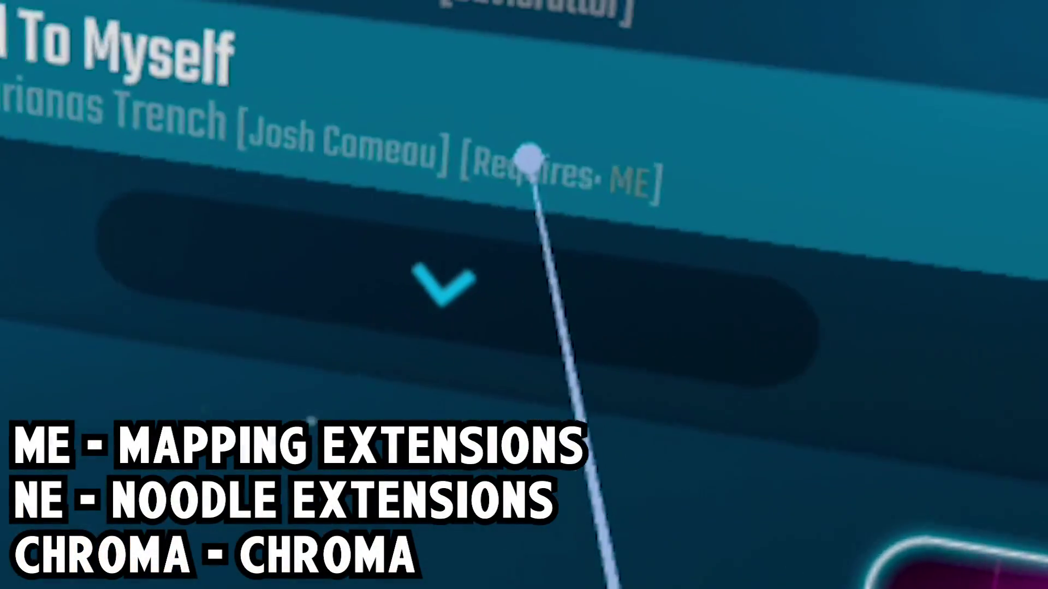
left_click(590, 109)
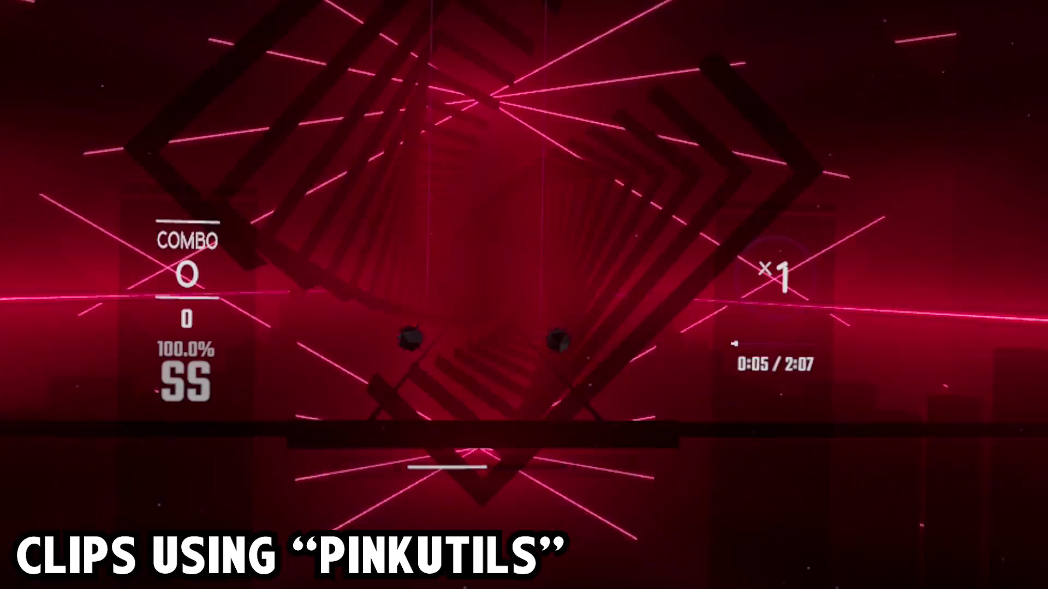
Pause the song, exit to the menu, and bring up the Quest system menu.
key("Escape")
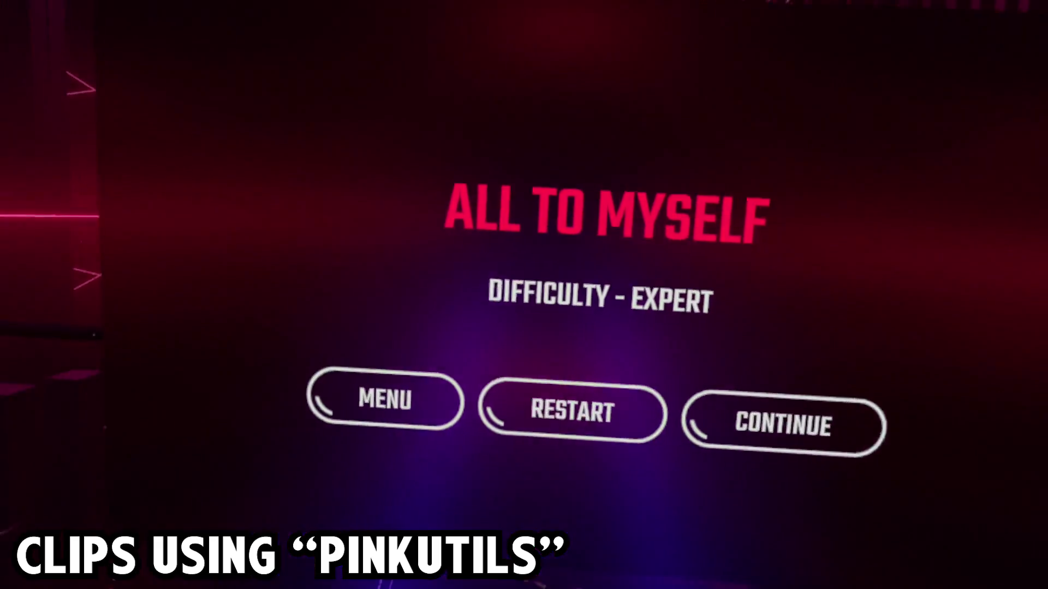
key("Return")
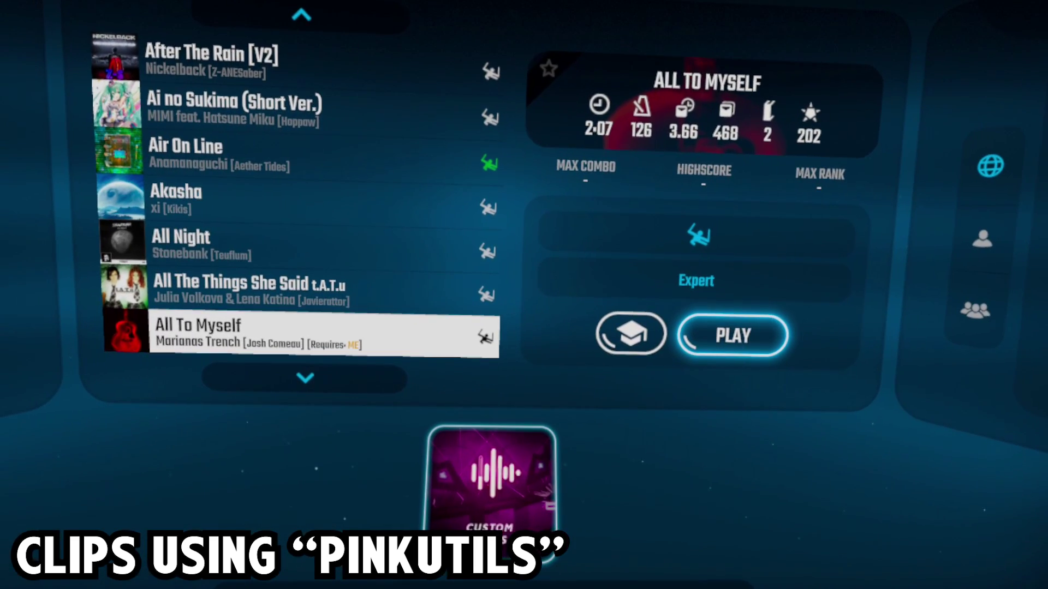
key("super")
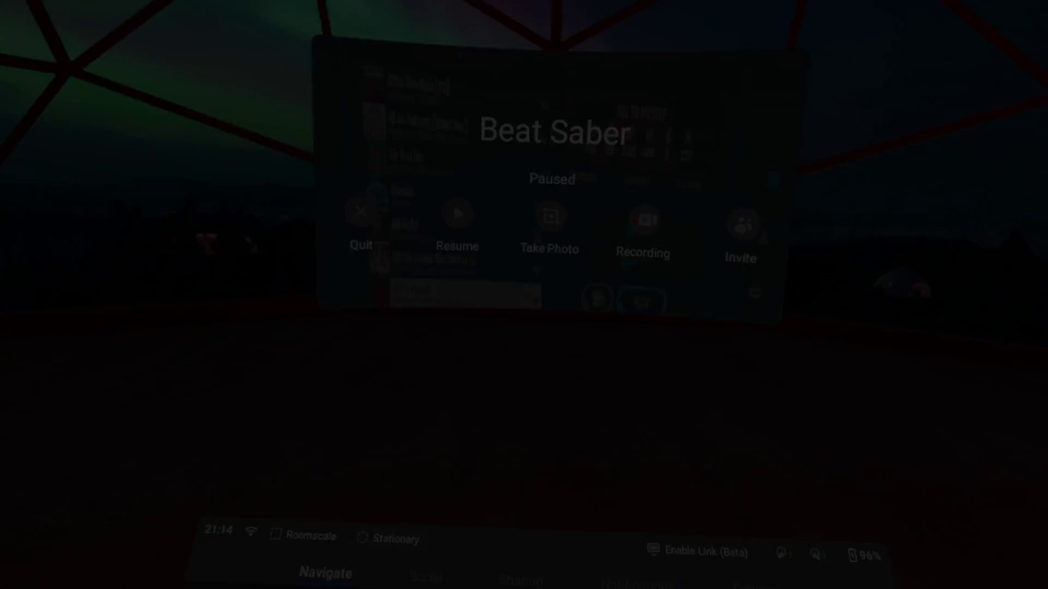